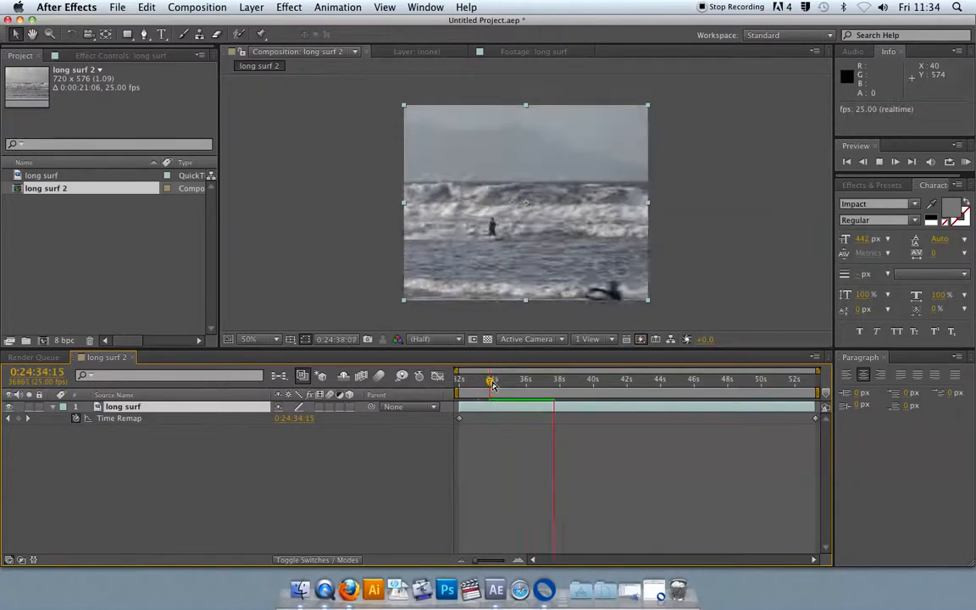
Step: Add a Time Remap keyframe on the long surf layer at about 0:24:38:20 and preview playback from there
{"action": "key", "text": "space"}
{"action": "left_click_drag", "start_coordinate": [565, 382], "coordinate": [559, 384]}
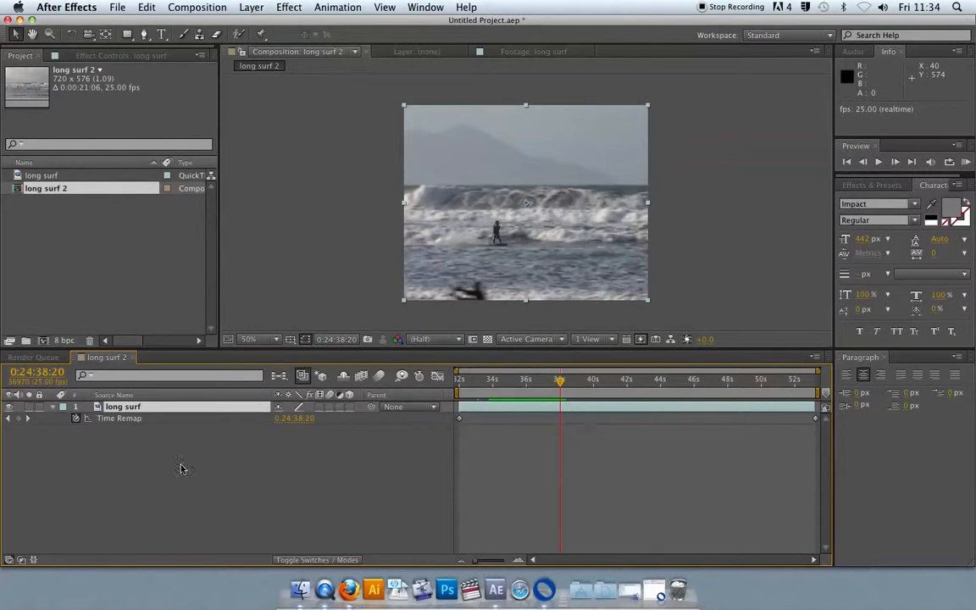
{"action": "left_click", "coordinate": [18, 419]}
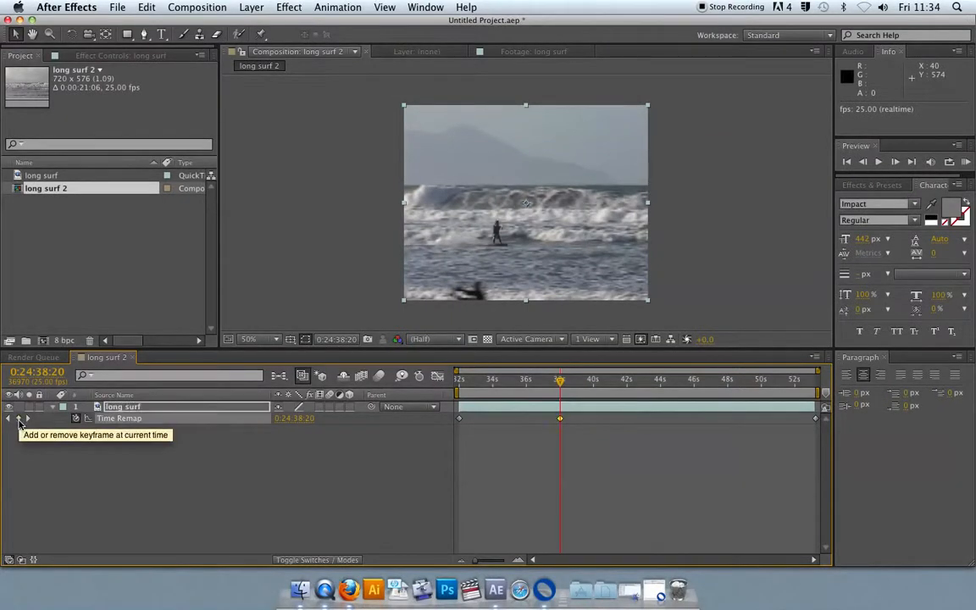
{"action": "left_click", "coordinate": [552, 385]}
{"action": "key", "text": "space"}
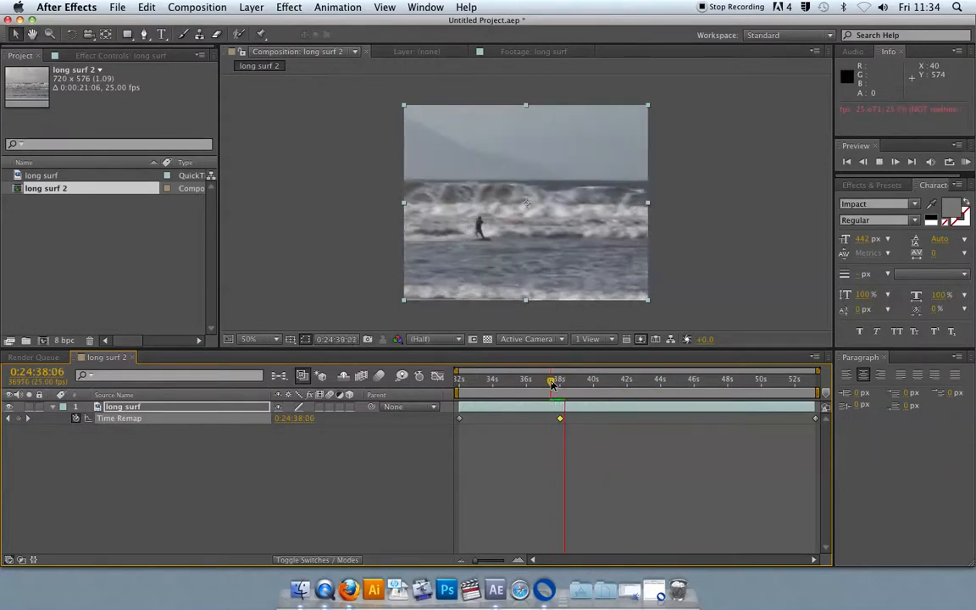
{"action": "key", "text": "space"}
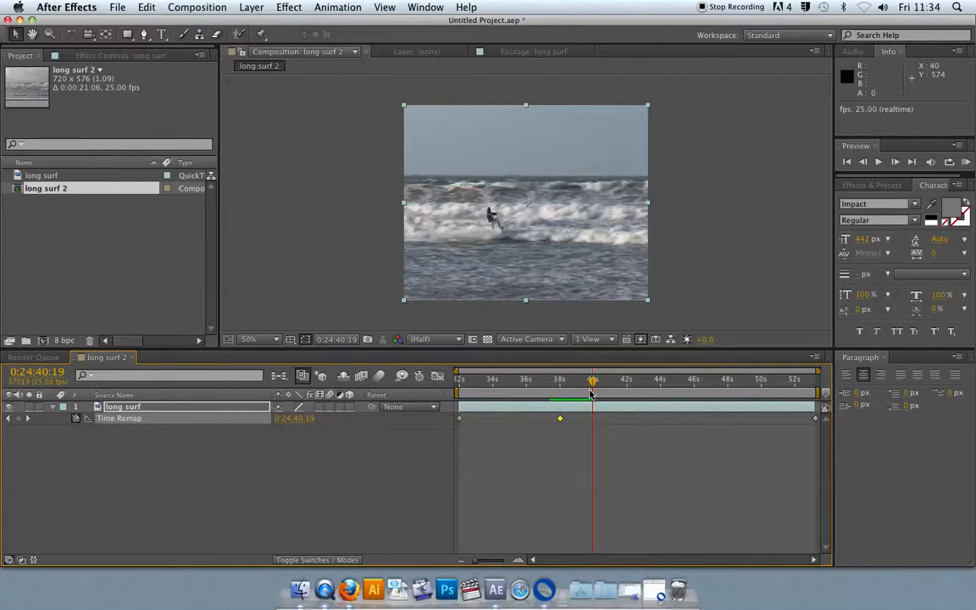
Step: Try pasting a copy of the 38-second keyframe at 0:24:40:19 and preview the footage around it
{"action": "left_click", "coordinate": [559, 418]}
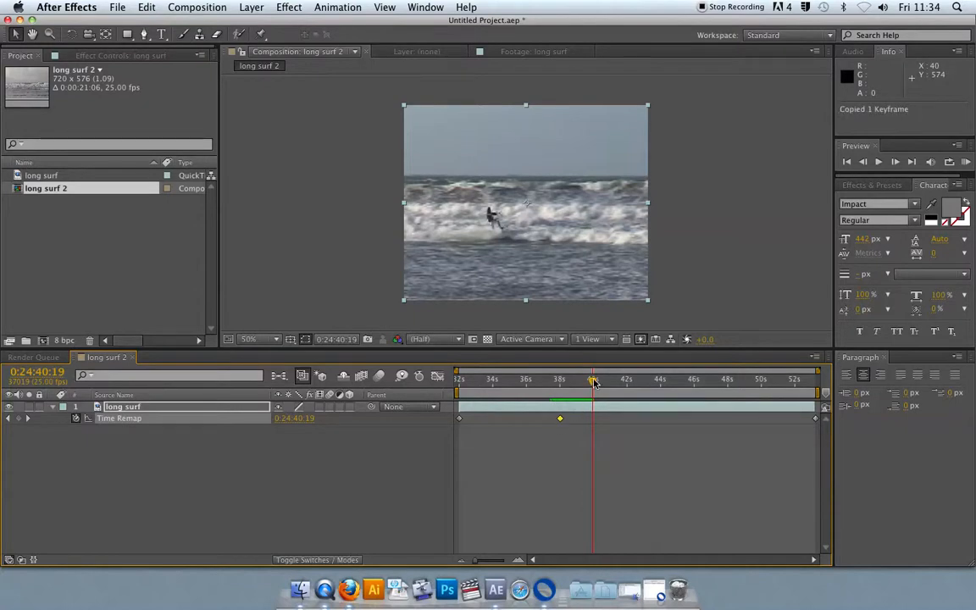
{"action": "key", "text": "super+v"}
{"action": "left_click_drag", "start_coordinate": [592, 388], "coordinate": [526, 388]}
{"action": "key", "text": "space"}
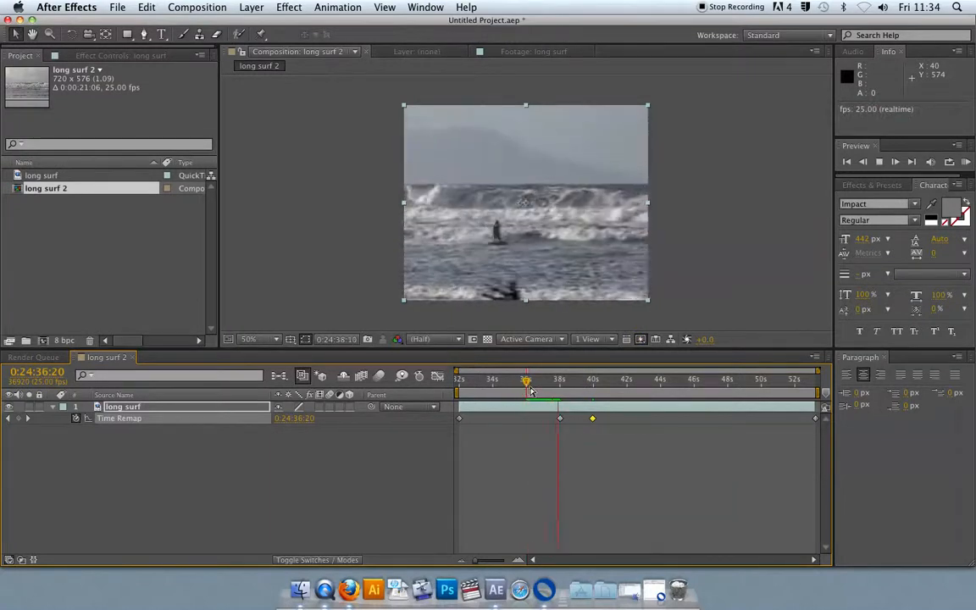
{"action": "key", "text": "space"}
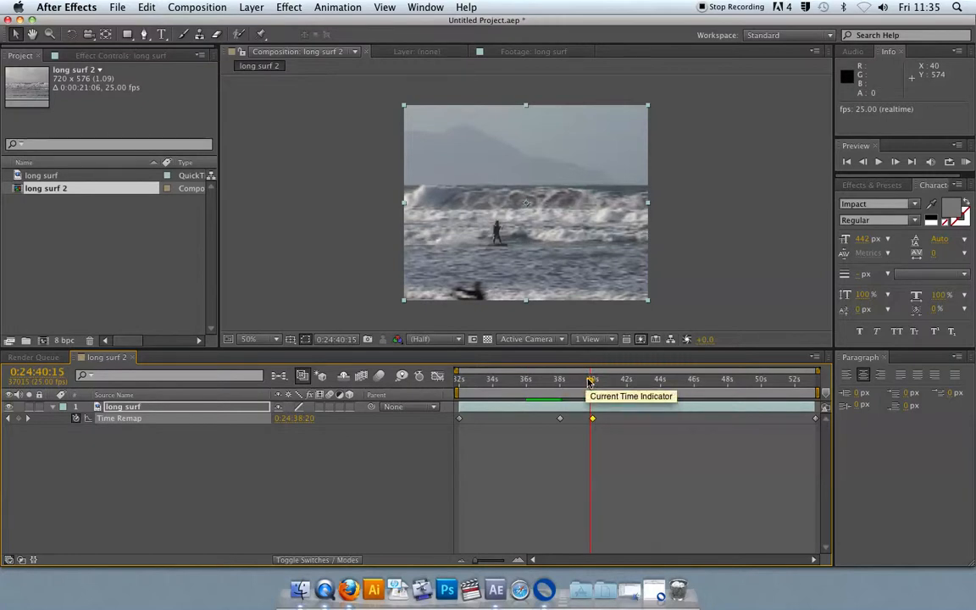
Step: Slide the pasted keyframe later with previews, then undo the keyframe move and the paste
{"action": "left_click_drag", "start_coordinate": [591, 418], "coordinate": [597, 419]}
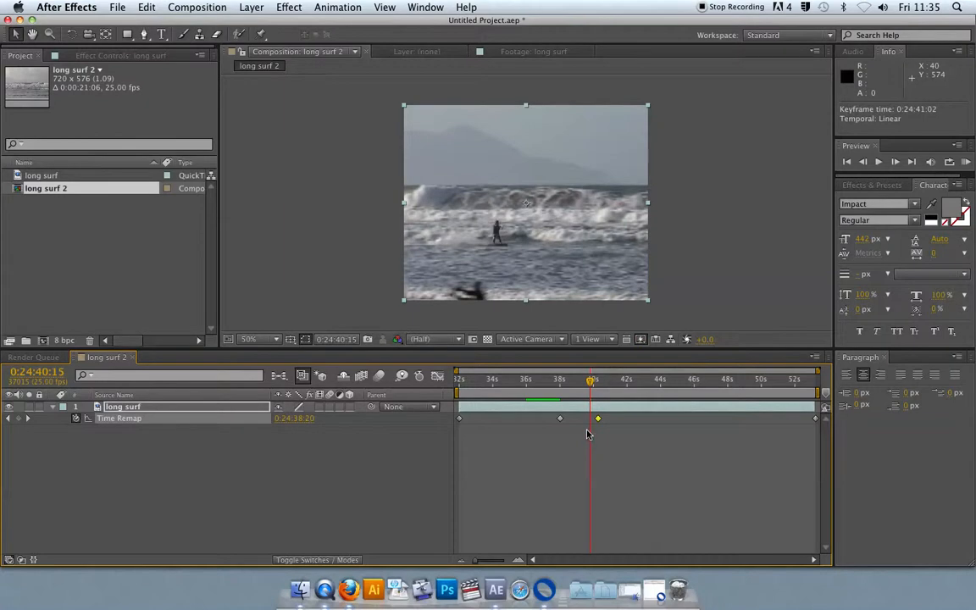
{"action": "left_click", "coordinate": [543, 380]}
{"action": "key", "text": "space"}
{"action": "key", "text": "space"}
{"action": "left_click_drag", "start_coordinate": [598, 421], "coordinate": [614, 420]}
{"action": "key", "text": "space"}
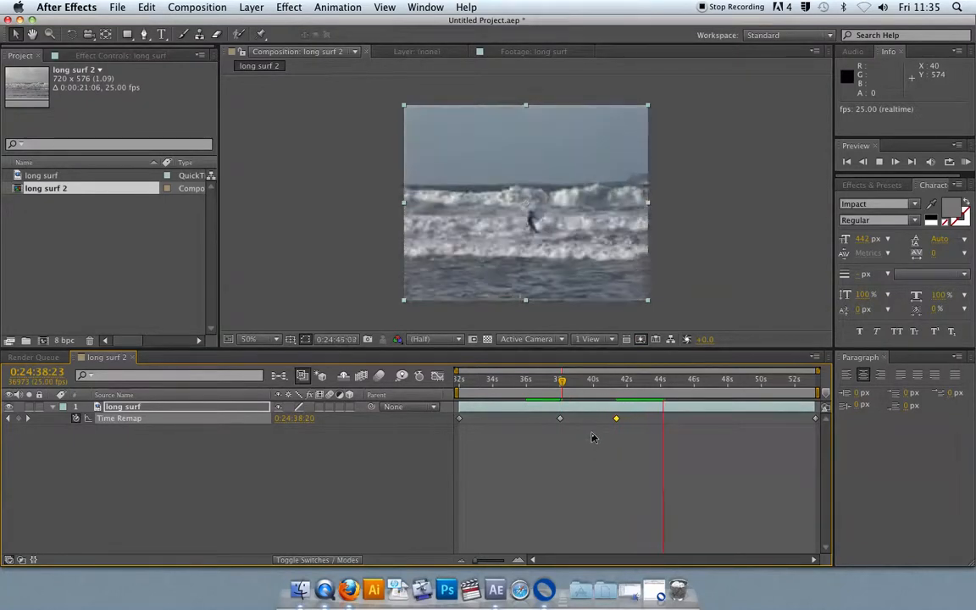
{"action": "key", "text": "space"}
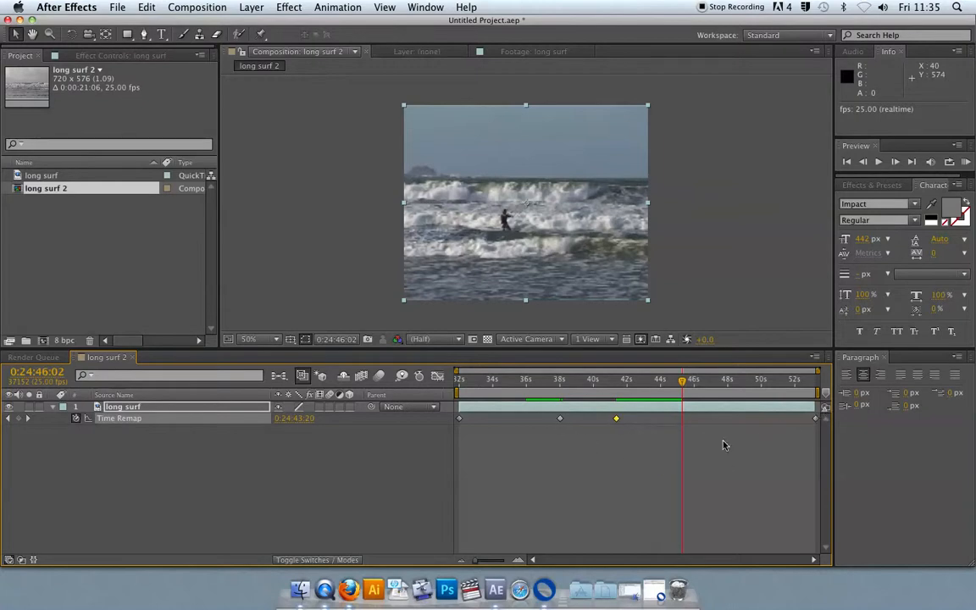
{"action": "key", "text": "super+z"}
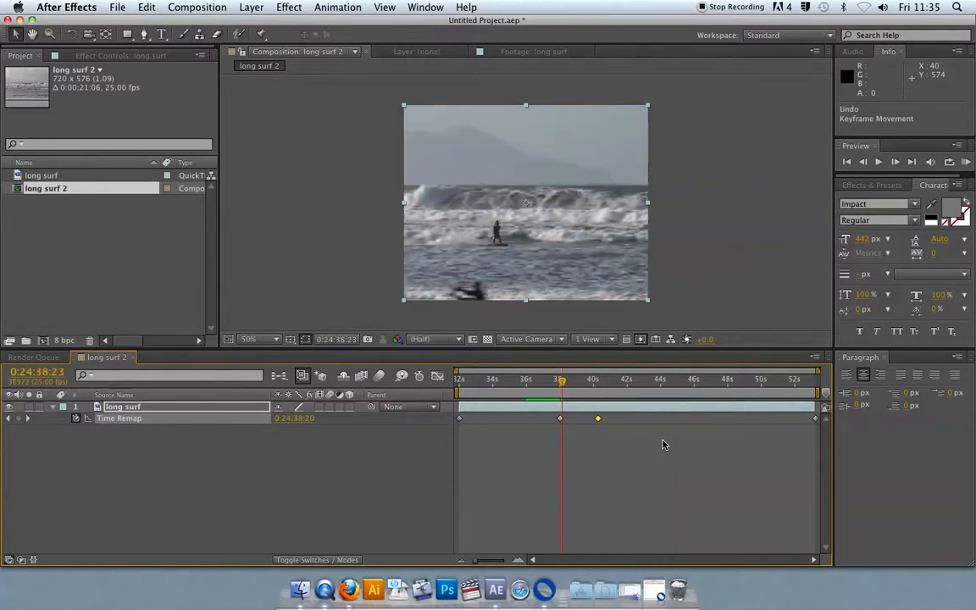
{"action": "key", "text": "super+z"}
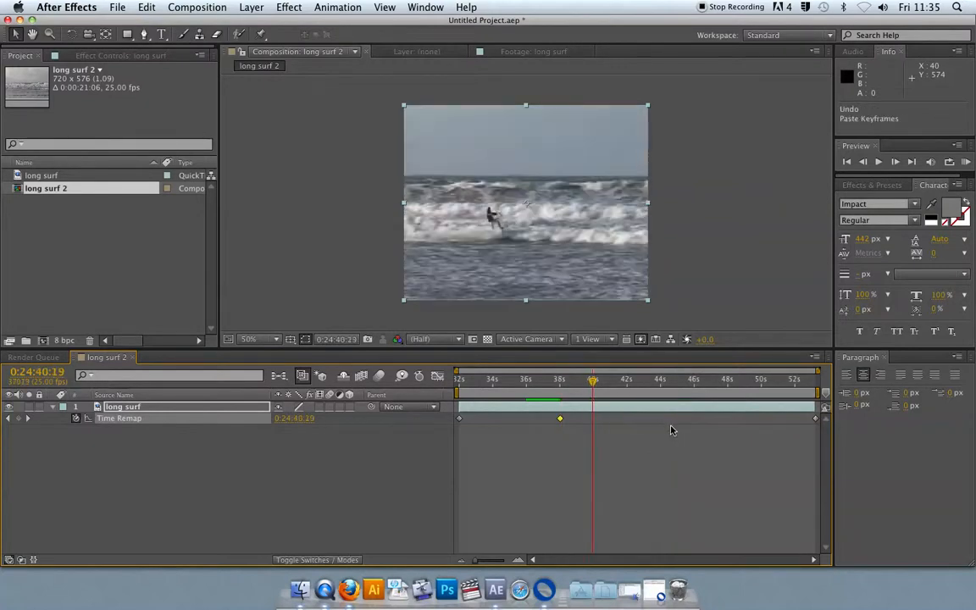
Step: Copy the 38-second Time Remap keyframe, paste it one frame later, drag the copy to about 0:24:43:18, and preview
{"action": "left_click", "coordinate": [560, 381]}
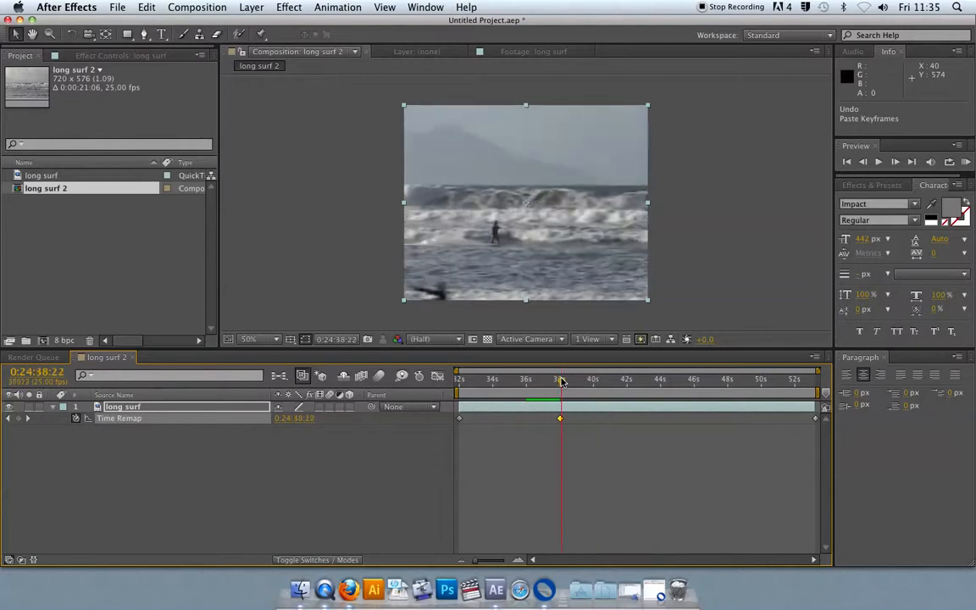
{"action": "key", "text": "super+c"}
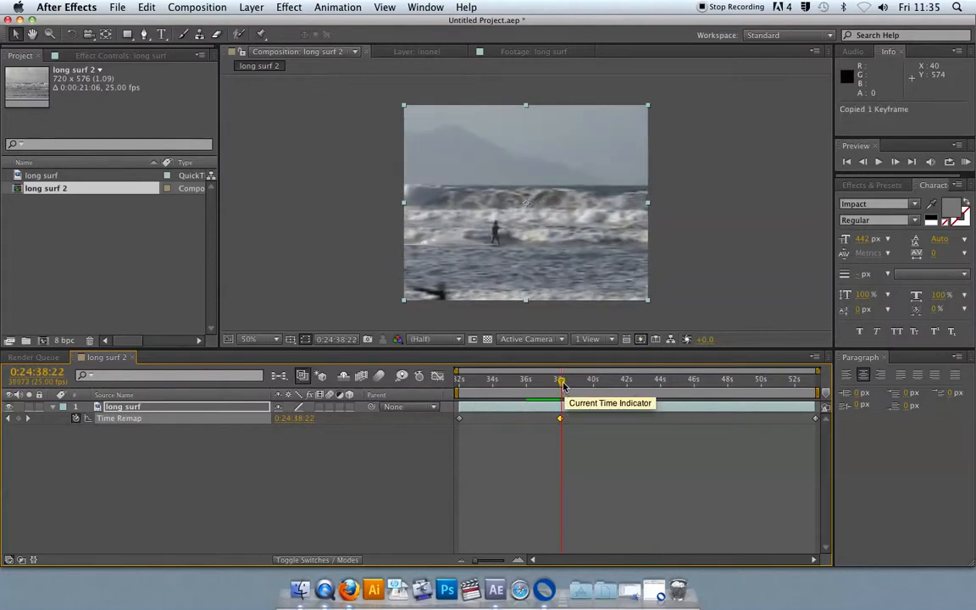
{"action": "left_click", "coordinate": [8, 418]}
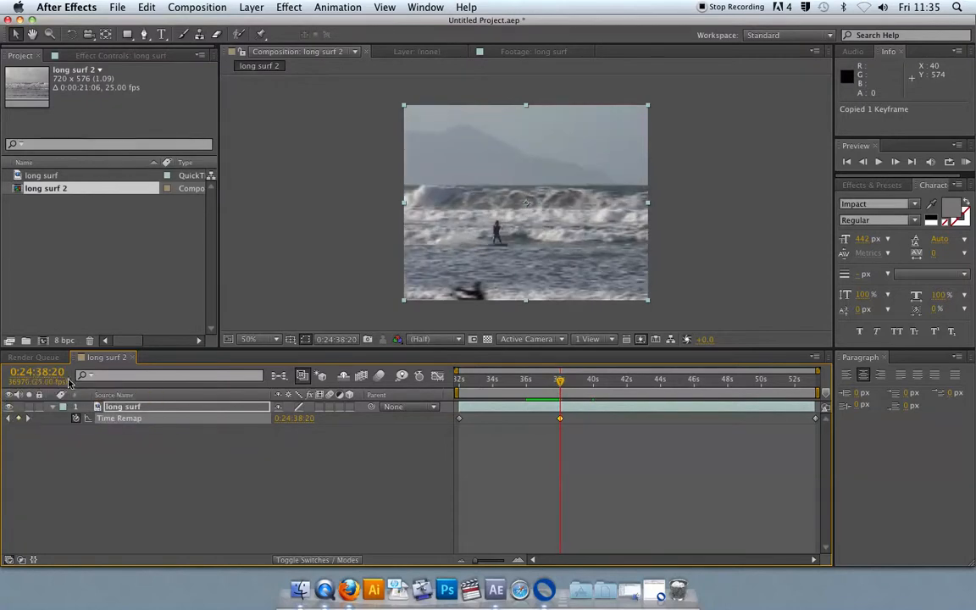
{"action": "left_click_drag", "start_coordinate": [475, 561], "coordinate": [506, 561]}
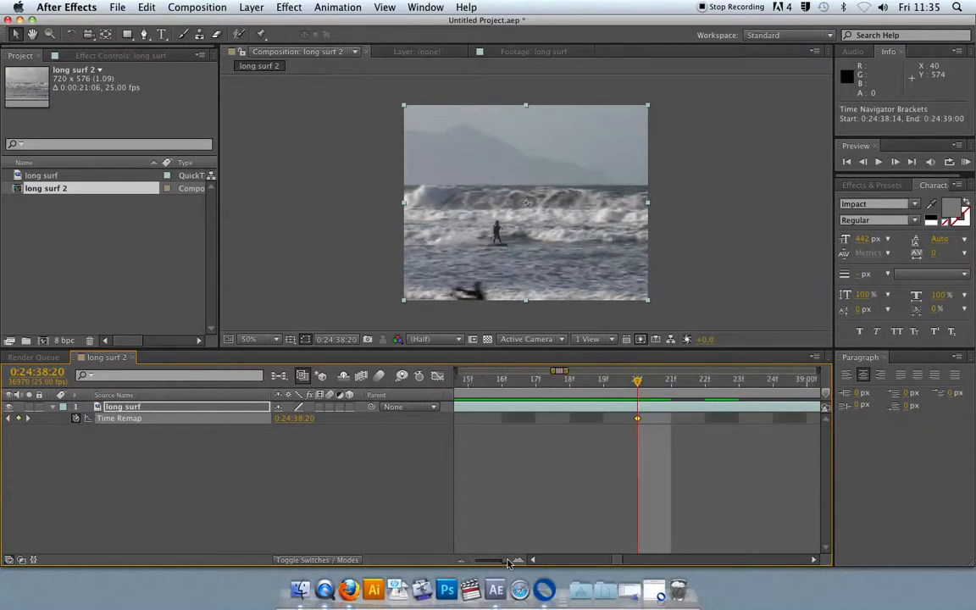
{"action": "key", "text": "Page_Down"}
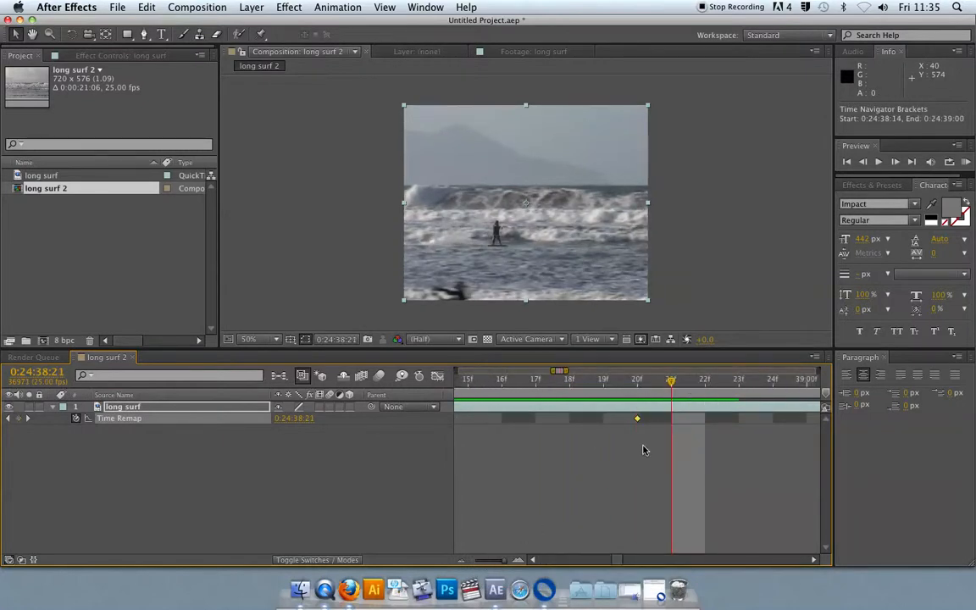
{"action": "left_click_drag", "start_coordinate": [500, 560], "coordinate": [474, 564]}
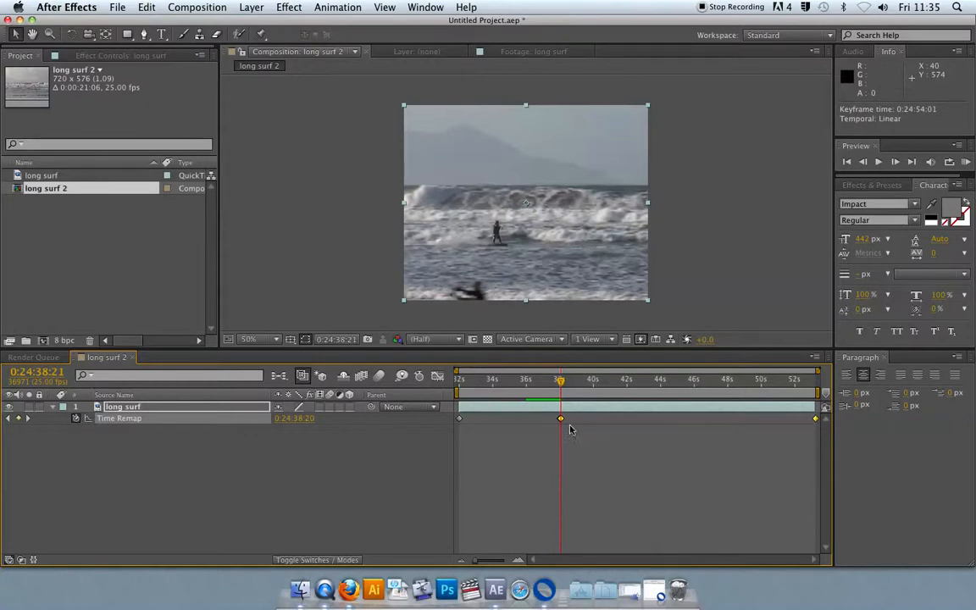
{"action": "mouse_move", "coordinate": [562, 421]}
{"action": "left_click_drag", "start_coordinate": [561, 419], "coordinate": [642, 418]}
{"action": "left_click_drag", "start_coordinate": [529, 384], "coordinate": [509, 383]}
{"action": "key", "text": "space"}
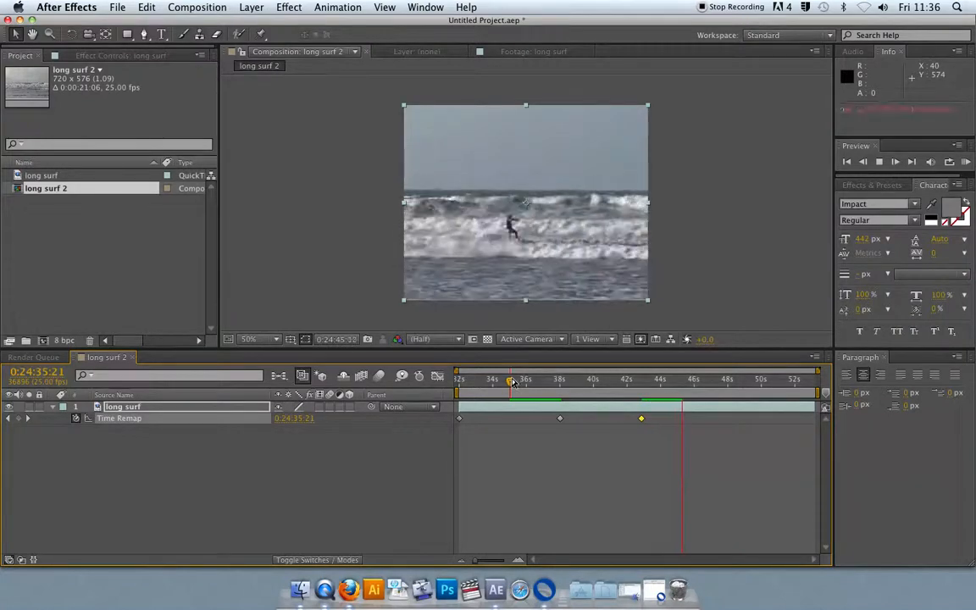
{"action": "key", "text": "space"}
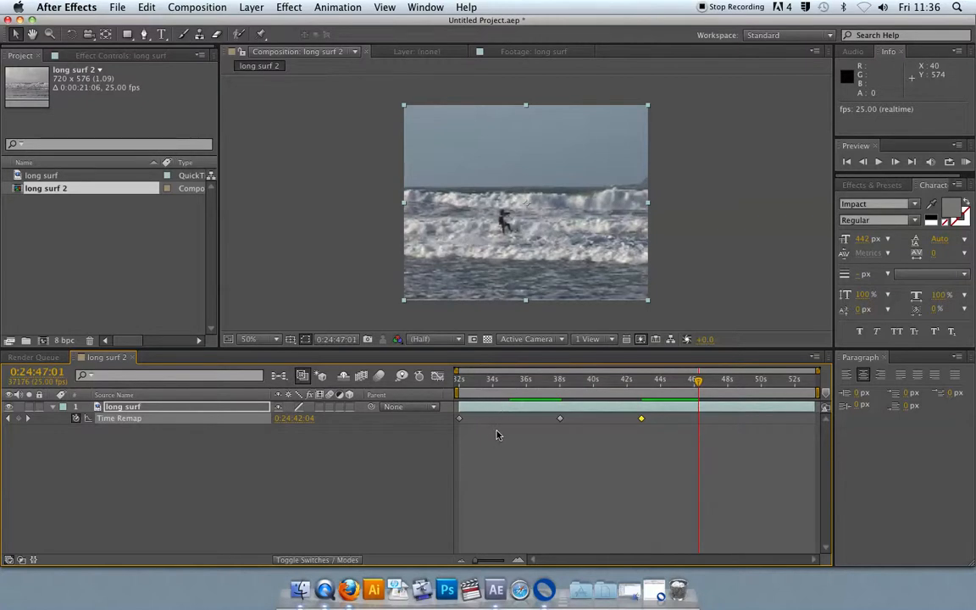
Step: Add a new Time Remap keyframe at 0:24:45:11
{"action": "left_click_drag", "start_coordinate": [686, 382], "coordinate": [643, 382]}
{"action": "left_click", "coordinate": [646, 381]}
{"action": "key", "text": "super+c"}
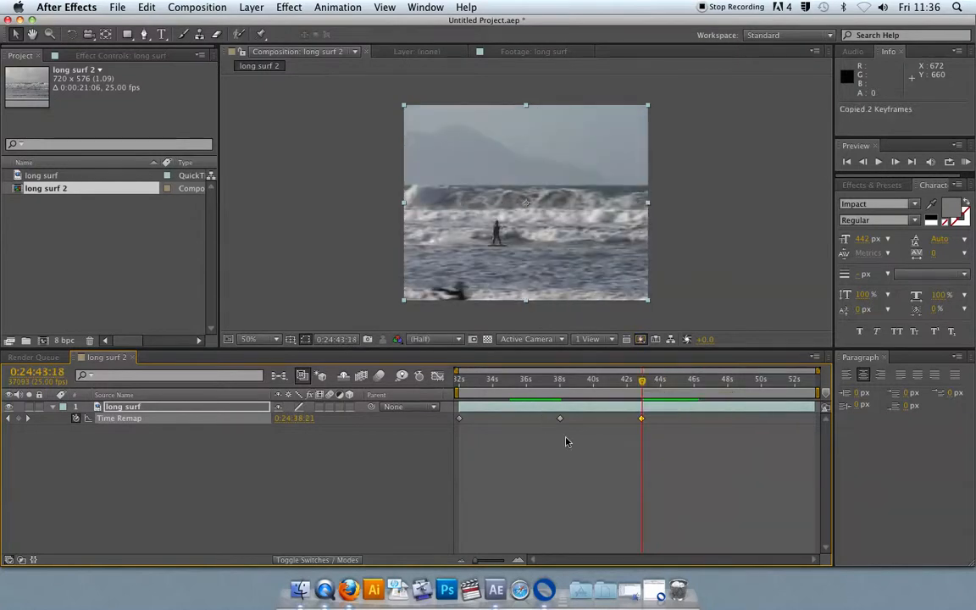
{"action": "left_click_drag", "start_coordinate": [644, 382], "coordinate": [672, 382]}
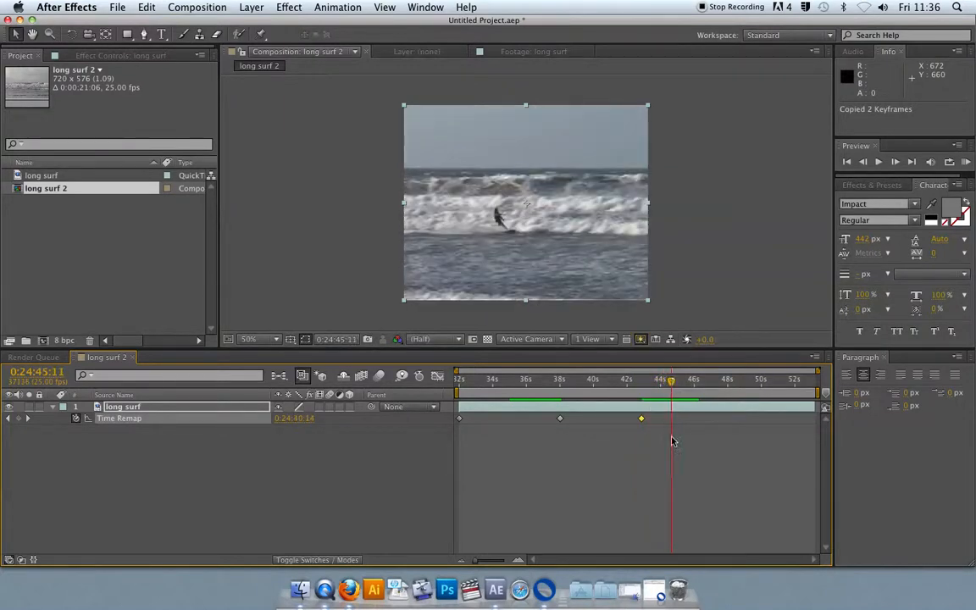
{"action": "left_click", "coordinate": [608, 458]}
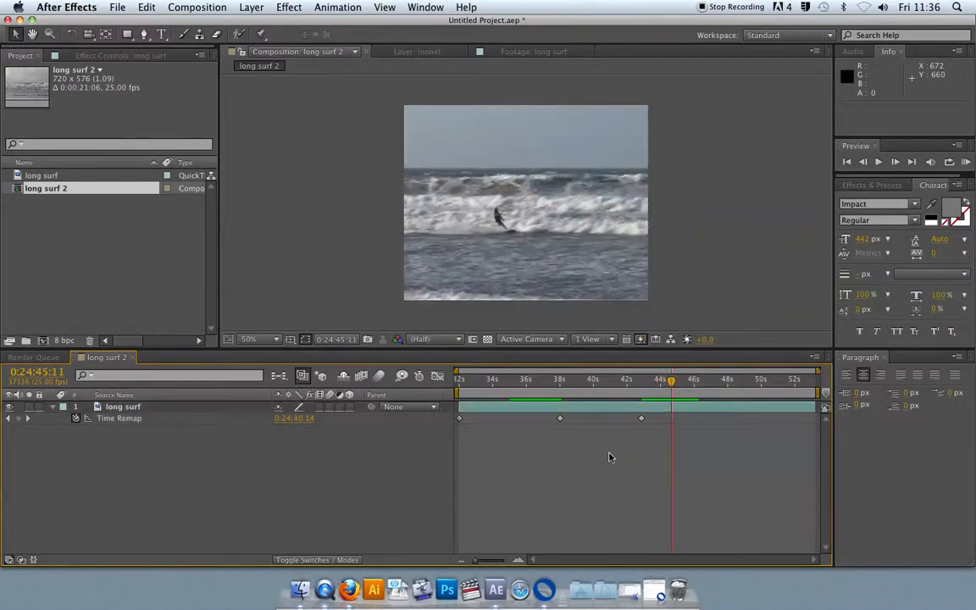
{"action": "left_click", "coordinate": [18, 418]}
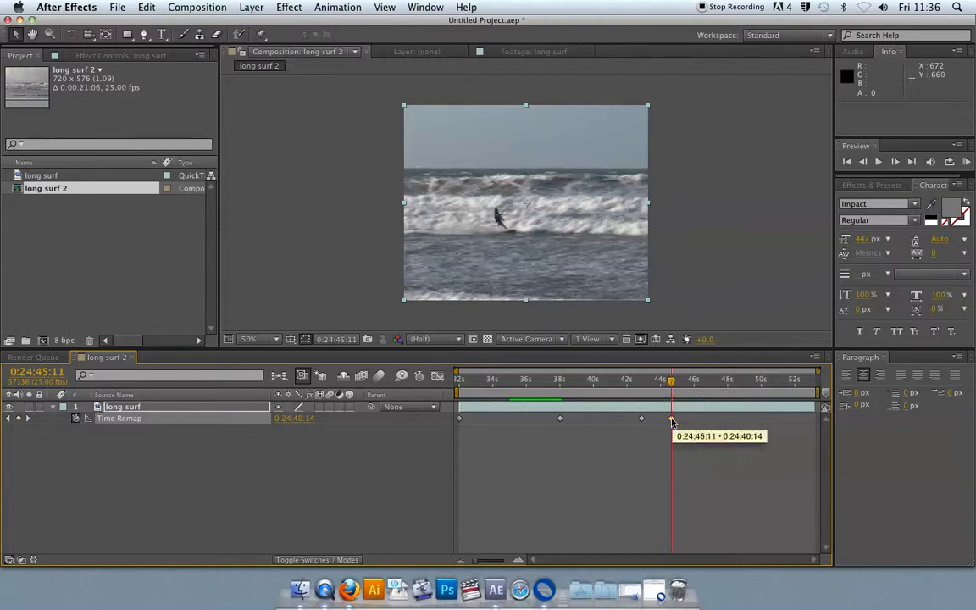
Step: Move the new keyframe to about 0:24:44:15 and preview the result
{"action": "left_click_drag", "start_coordinate": [674, 421], "coordinate": [701, 421]}
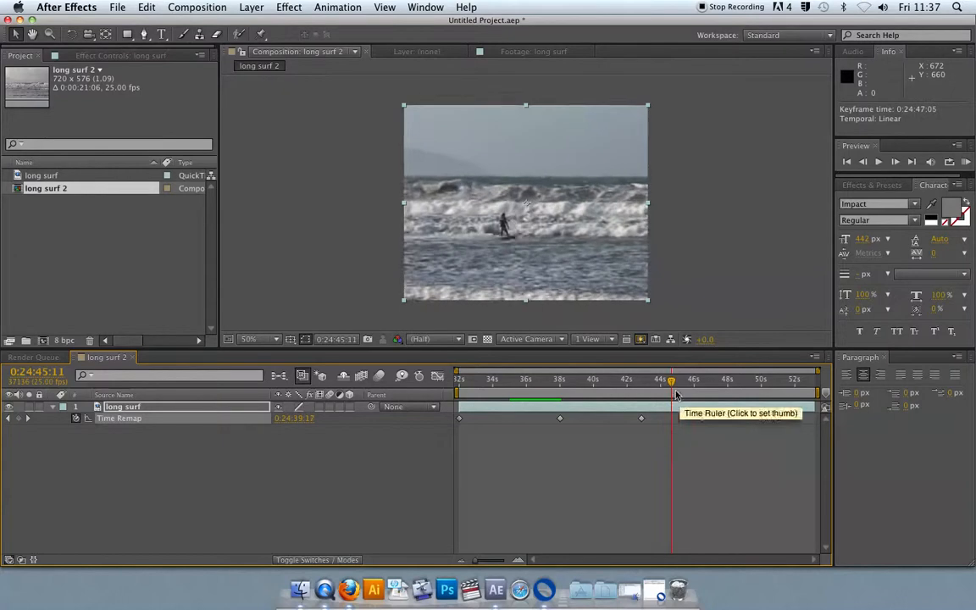
{"action": "left_click", "coordinate": [650, 382]}
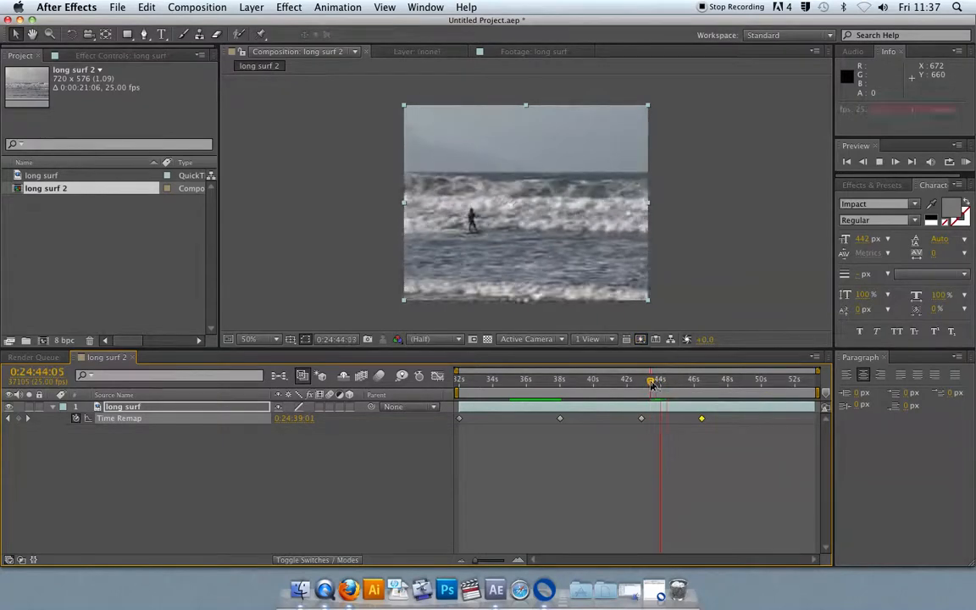
{"action": "key", "text": "space"}
{"action": "left_click_drag", "start_coordinate": [701, 421], "coordinate": [657, 421]}
{"action": "left_click", "coordinate": [635, 383]}
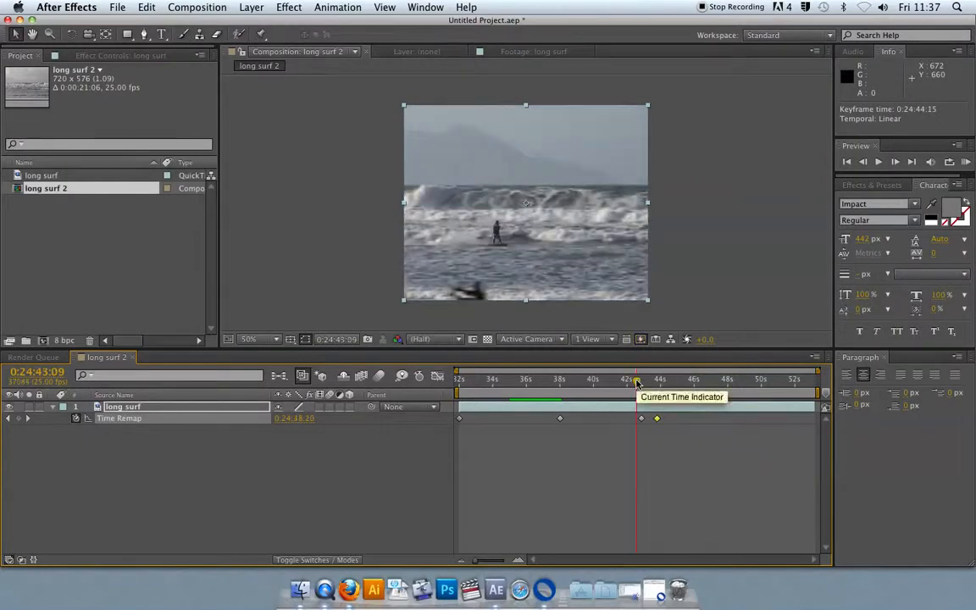
{"action": "key", "text": "space"}
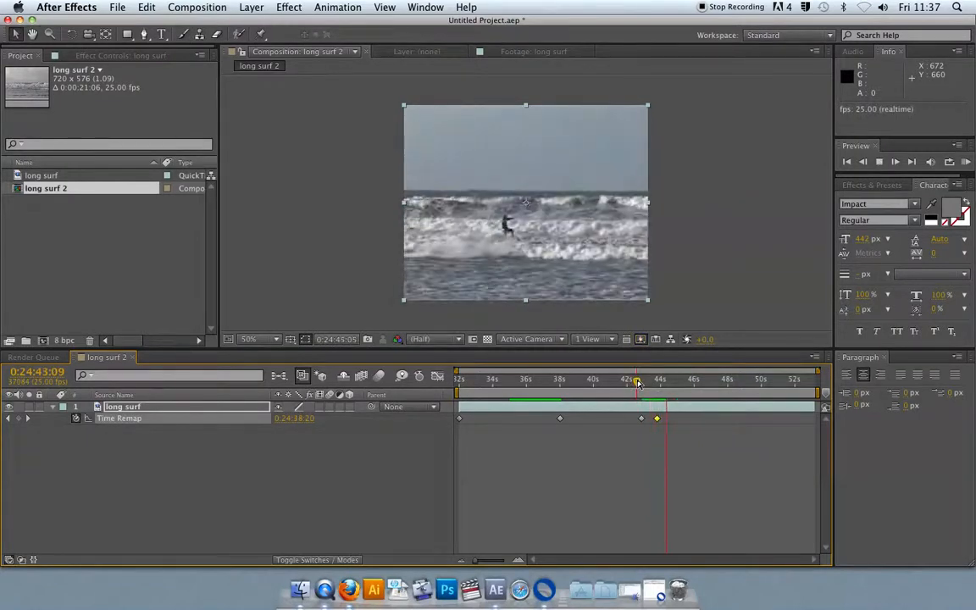
{"action": "key", "text": "space"}
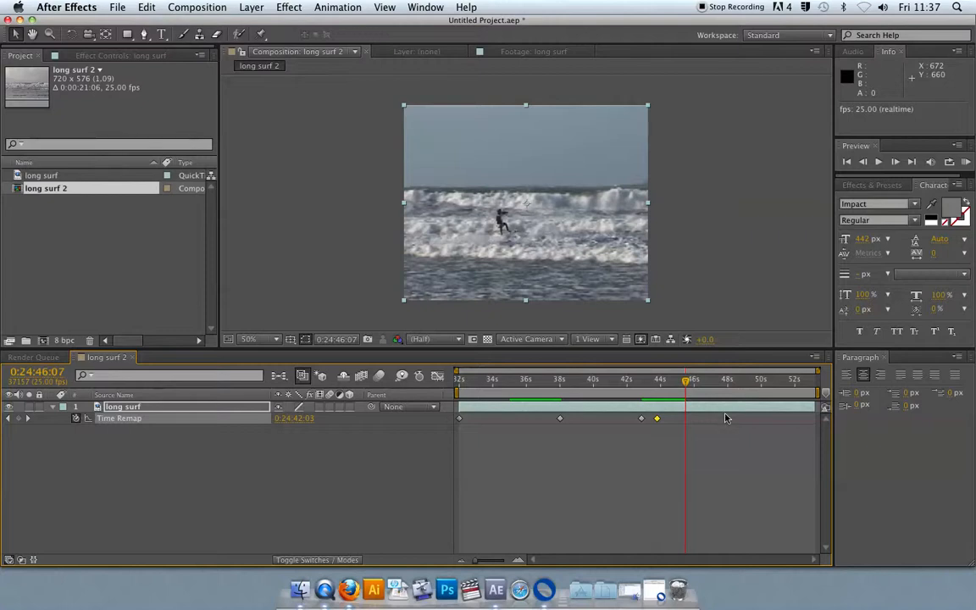
Step: Add a Time Remap keyframe at 0:24:44:02 and paste a copy of it at 0:24:45:10
{"action": "left_click", "coordinate": [657, 382]}
{"action": "left_click_drag", "start_coordinate": [657, 381], "coordinate": [648, 381]}
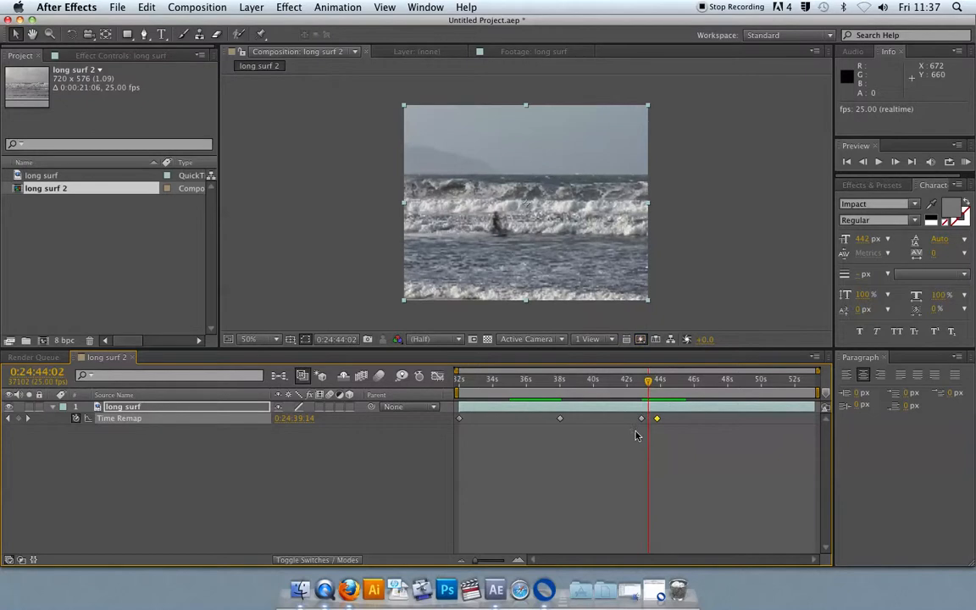
{"action": "left_click", "coordinate": [19, 419]}
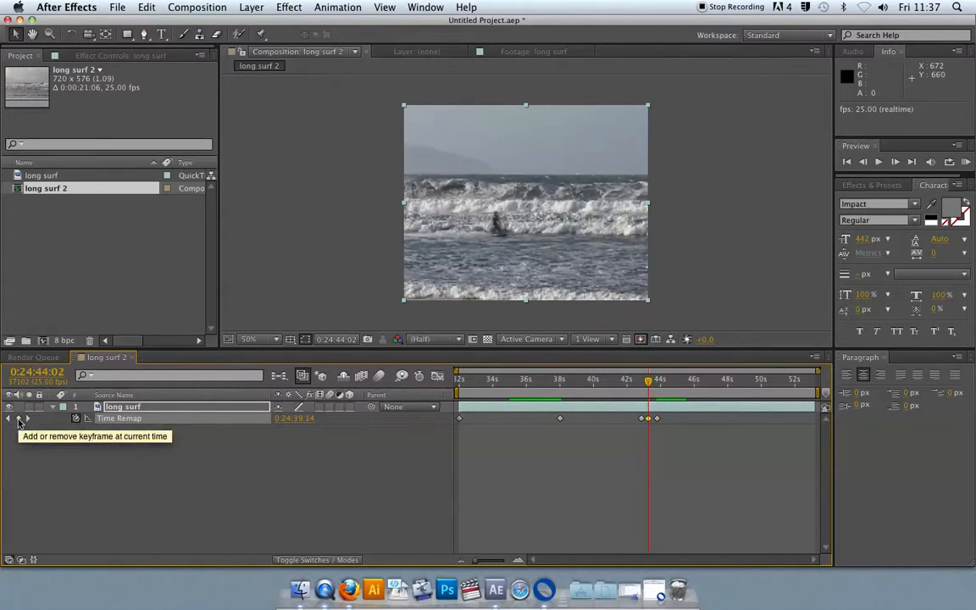
{"action": "key", "text": "super+c"}
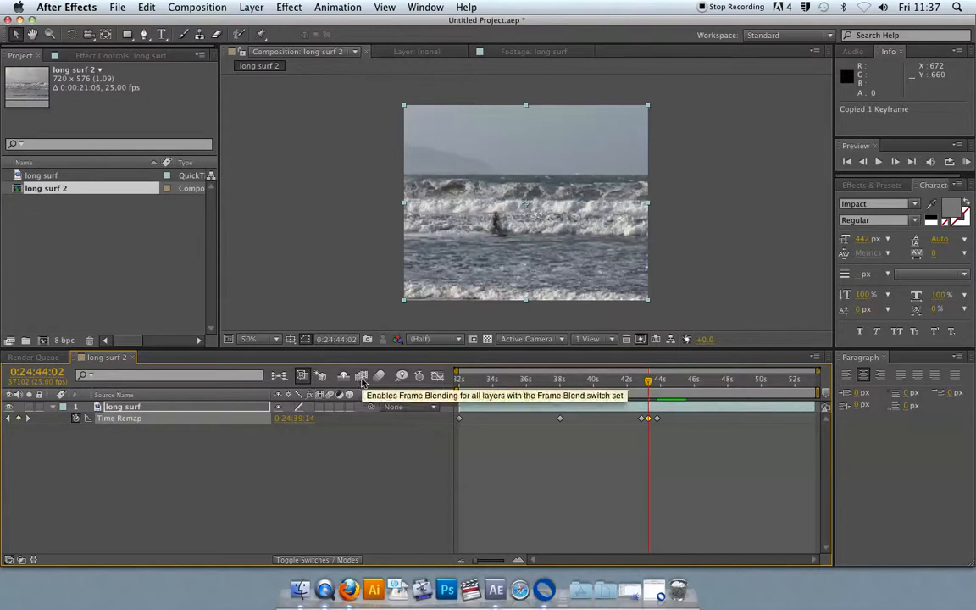
{"action": "left_click", "coordinate": [671, 381]}
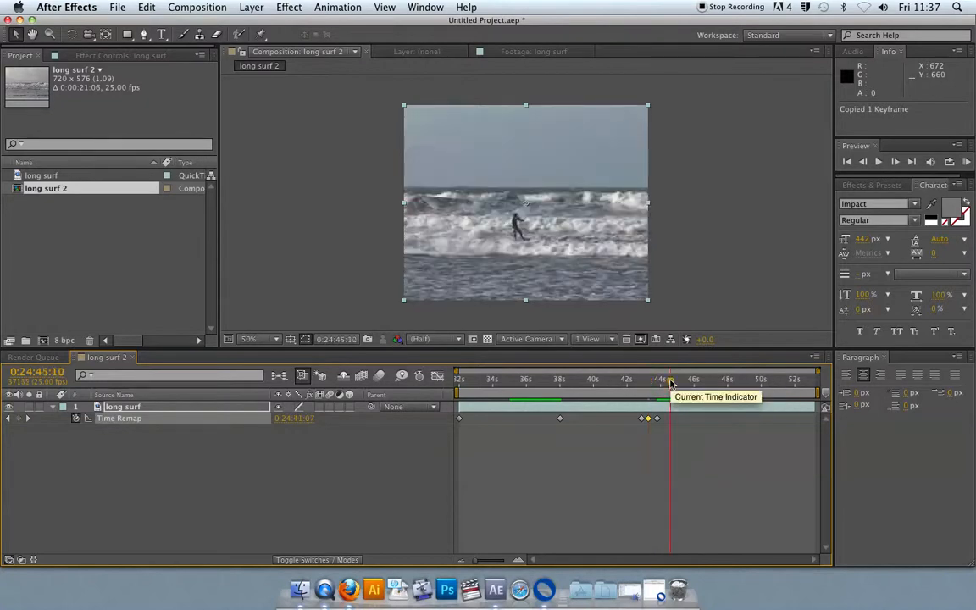
{"action": "key", "text": "super+v"}
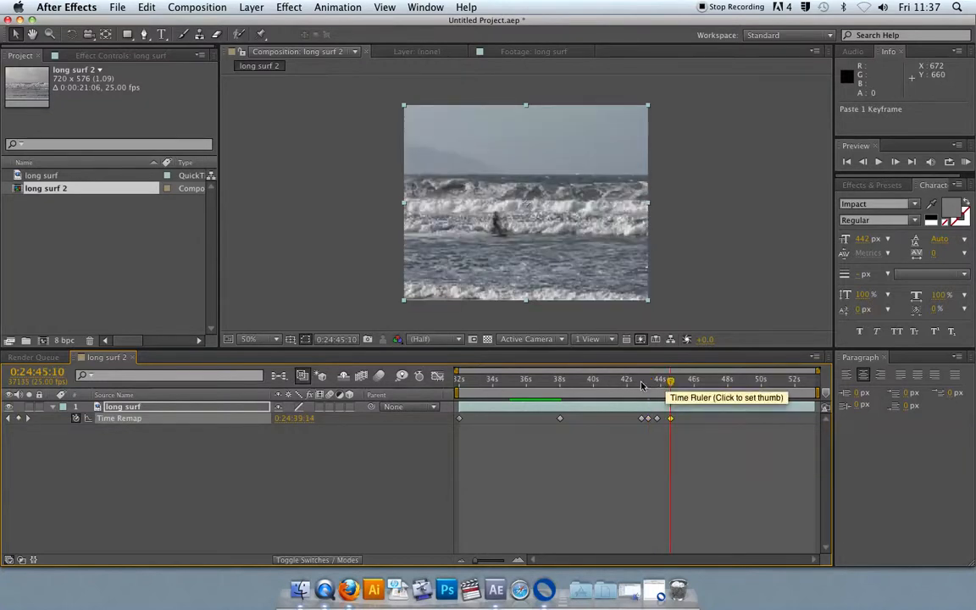
{"action": "left_click_drag", "start_coordinate": [472, 560], "coordinate": [502, 549]}
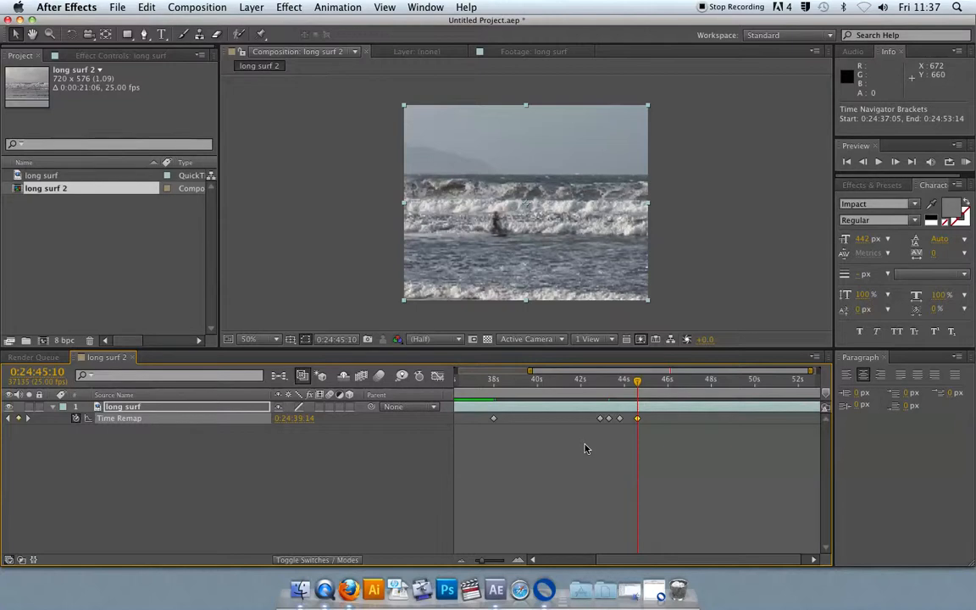
Step: Open the Time Remap speed graph in the Graph Editor and preview the remapped section
{"action": "left_click", "coordinate": [593, 381]}
{"action": "left_click_drag", "start_coordinate": [592, 385], "coordinate": [659, 383]}
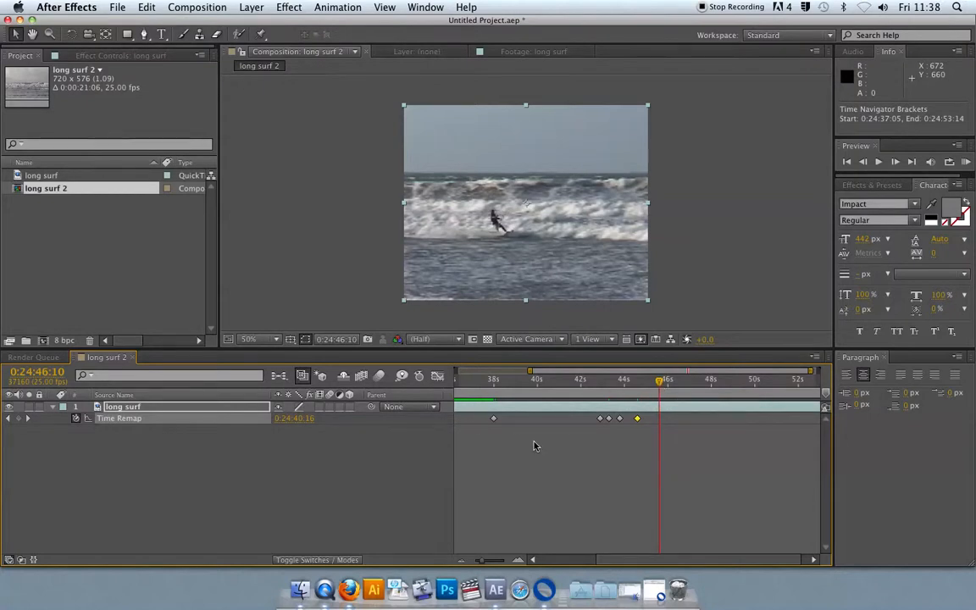
{"action": "left_click", "coordinate": [439, 377]}
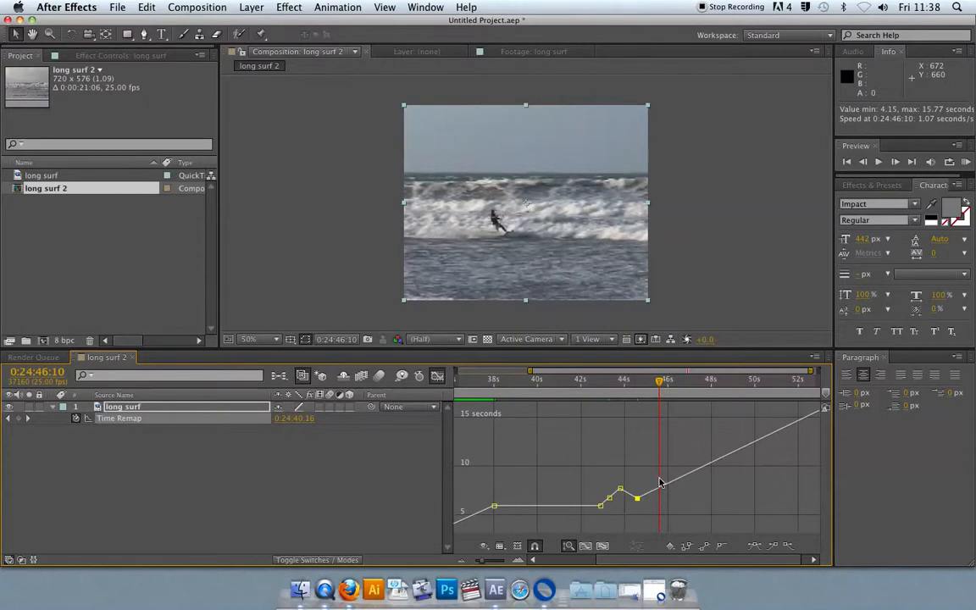
{"action": "mouse_move", "coordinate": [474, 381]}
{"action": "left_mouse_down"}
{"action": "mouse_move", "coordinate": [457, 384]}
{"action": "mouse_move", "coordinate": [482, 387]}
{"action": "left_mouse_up"}
{"action": "key", "text": "space"}
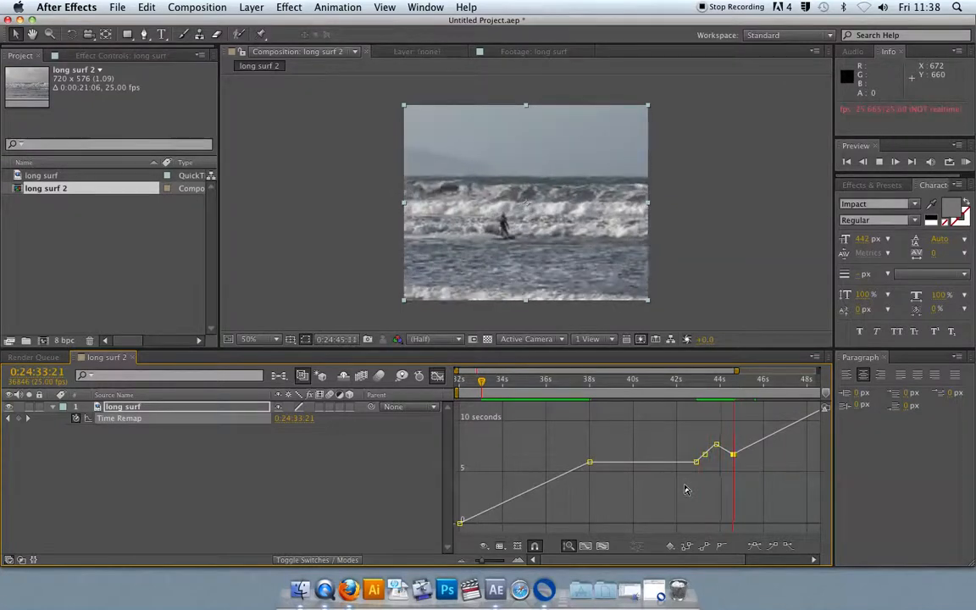
{"action": "key", "text": "space"}
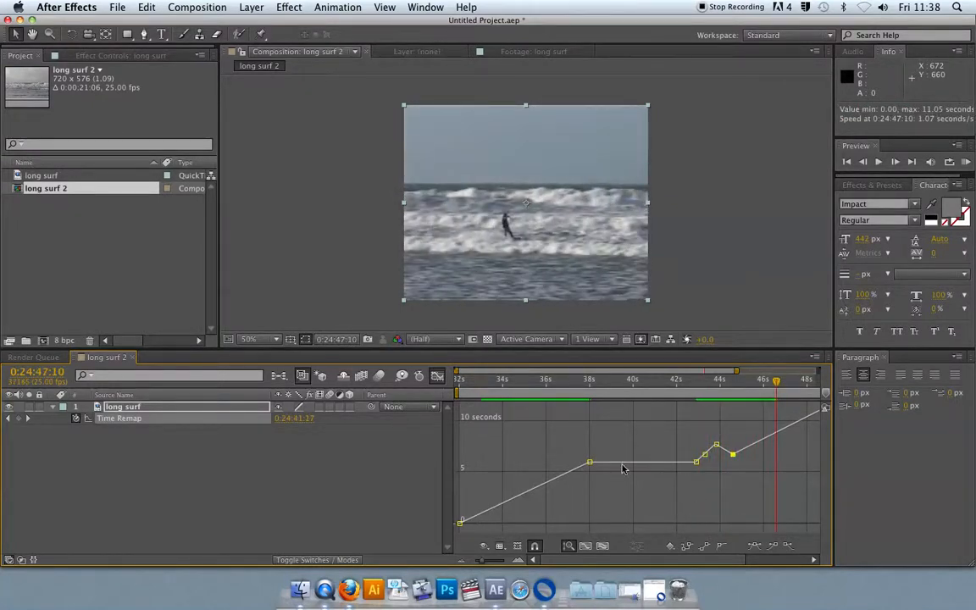
Step: Inspect the Time Remap keyframe at 0:24:38:20 and preview the footage around it
{"action": "mouse_move", "coordinate": [548, 386]}
{"action": "left_mouse_down"}
{"action": "mouse_move", "coordinate": [598, 386]}
{"action": "mouse_move", "coordinate": [565, 387]}
{"action": "left_mouse_up"}
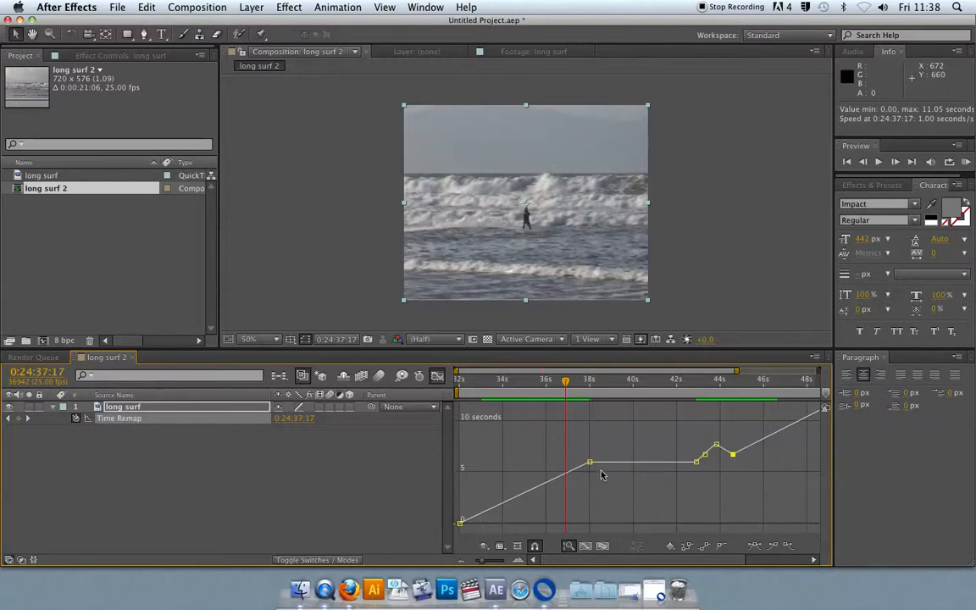
{"action": "mouse_move", "coordinate": [590, 463]}
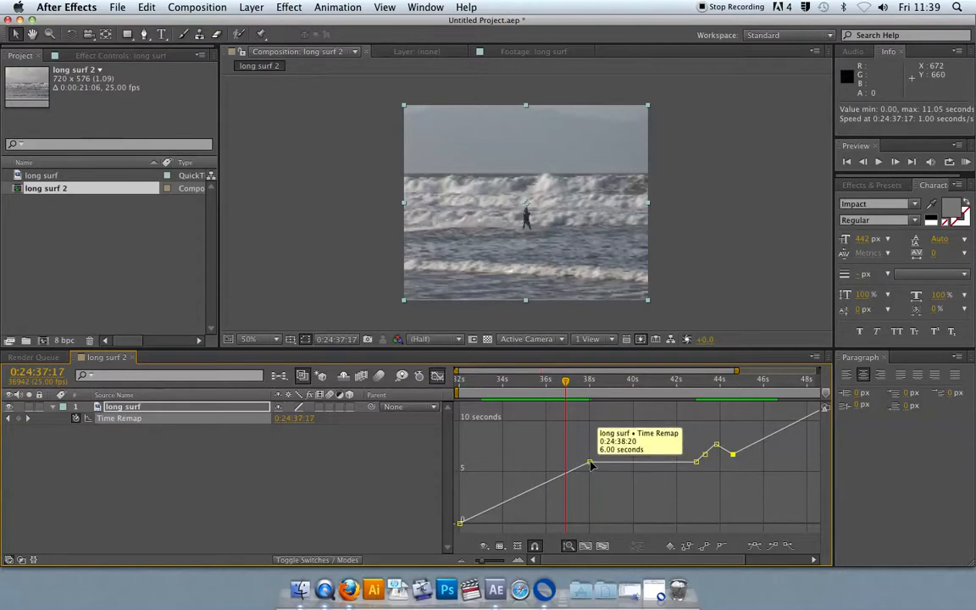
{"action": "left_click", "coordinate": [542, 381]}
{"action": "key", "text": "space"}
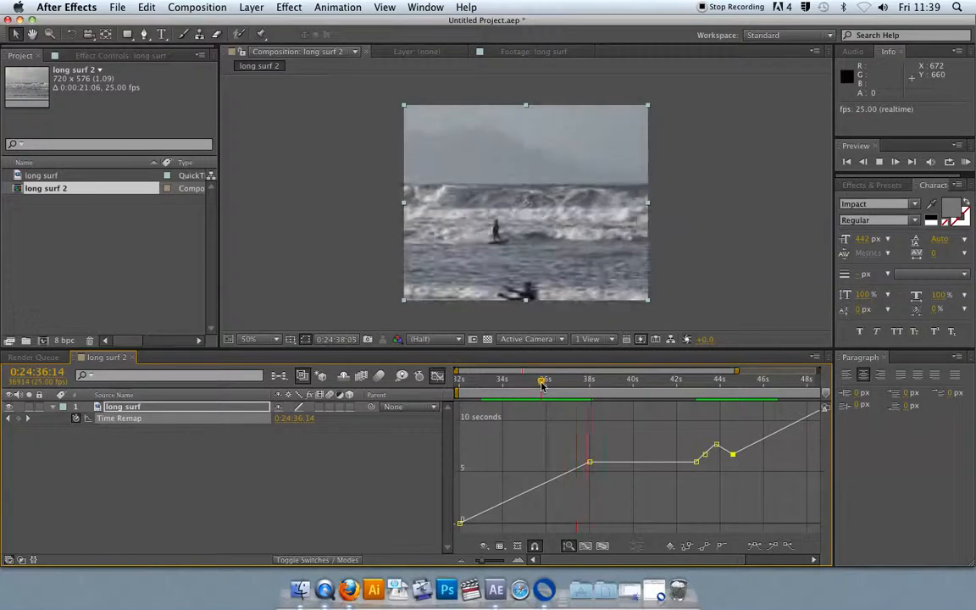
{"action": "key", "text": "space"}
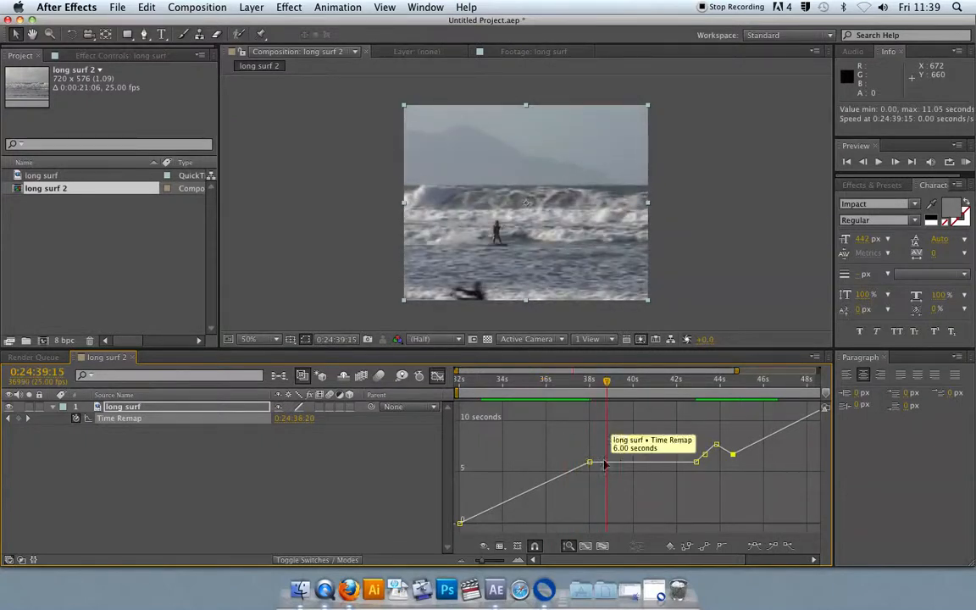
Step: Set the 0:24:38:20 Time Remap keyframe's temporal interpolation to Bezier
{"action": "right_click", "coordinate": [588, 461]}
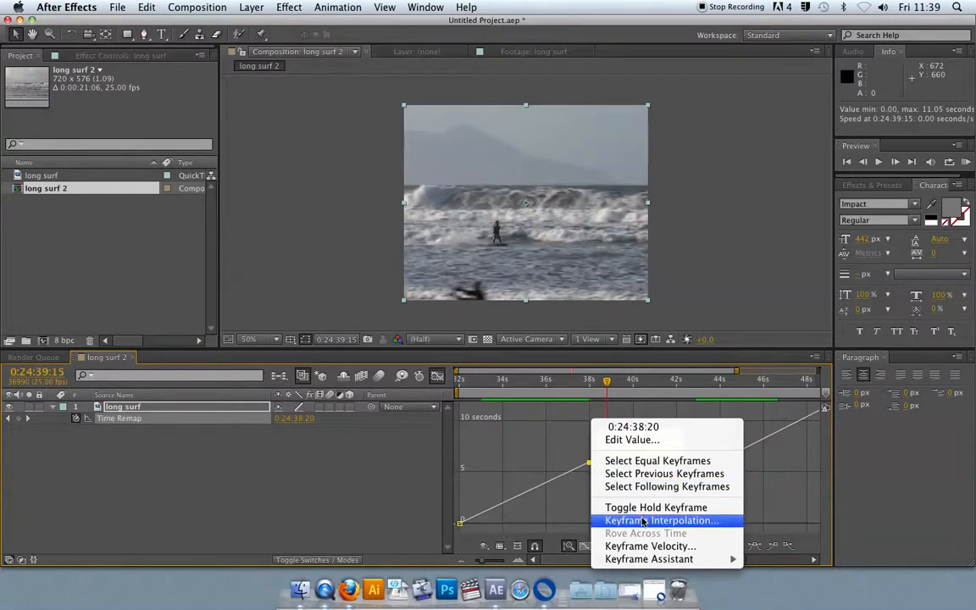
{"action": "left_click", "coordinate": [644, 520]}
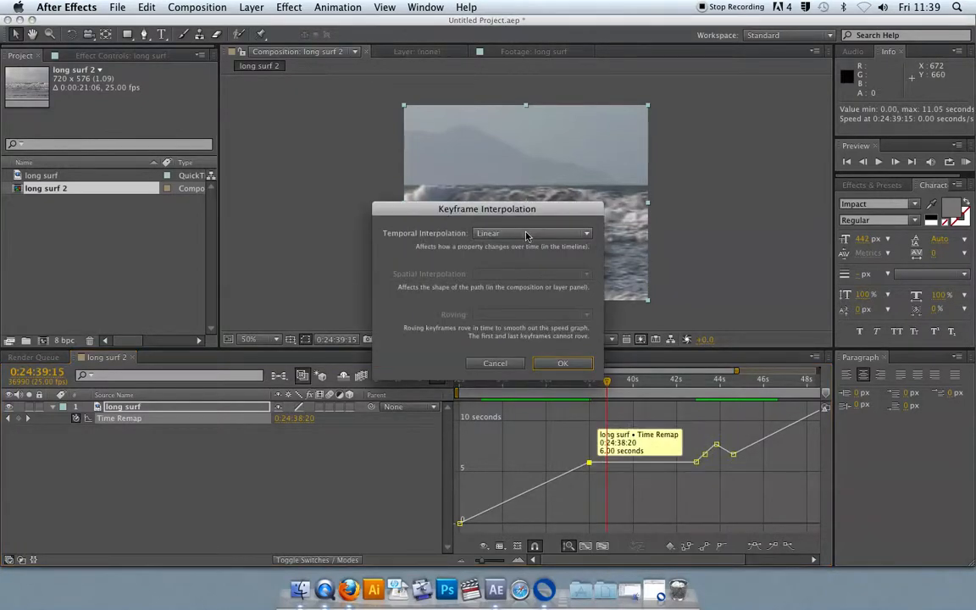
{"action": "left_click", "coordinate": [586, 236]}
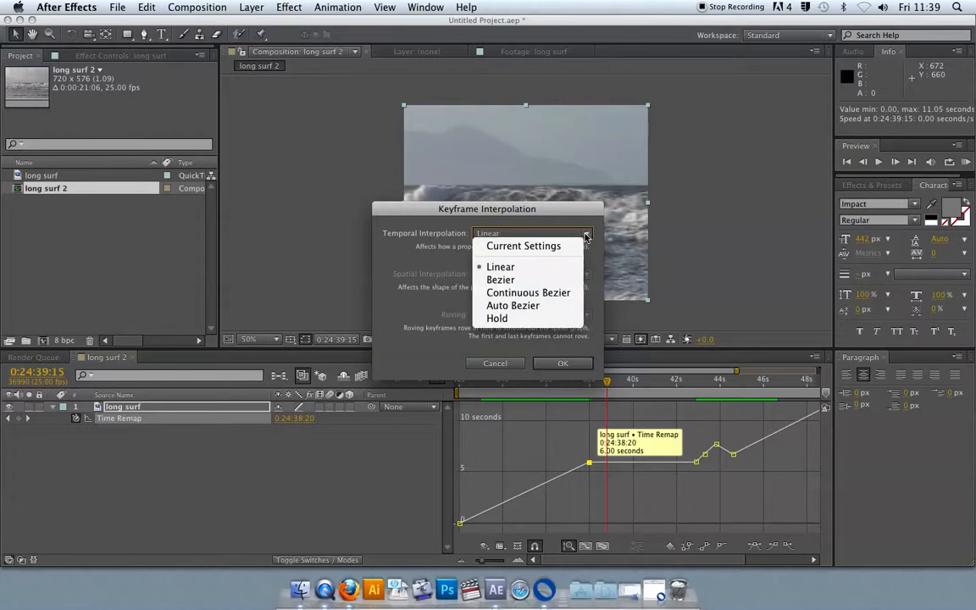
{"action": "left_click", "coordinate": [534, 282]}
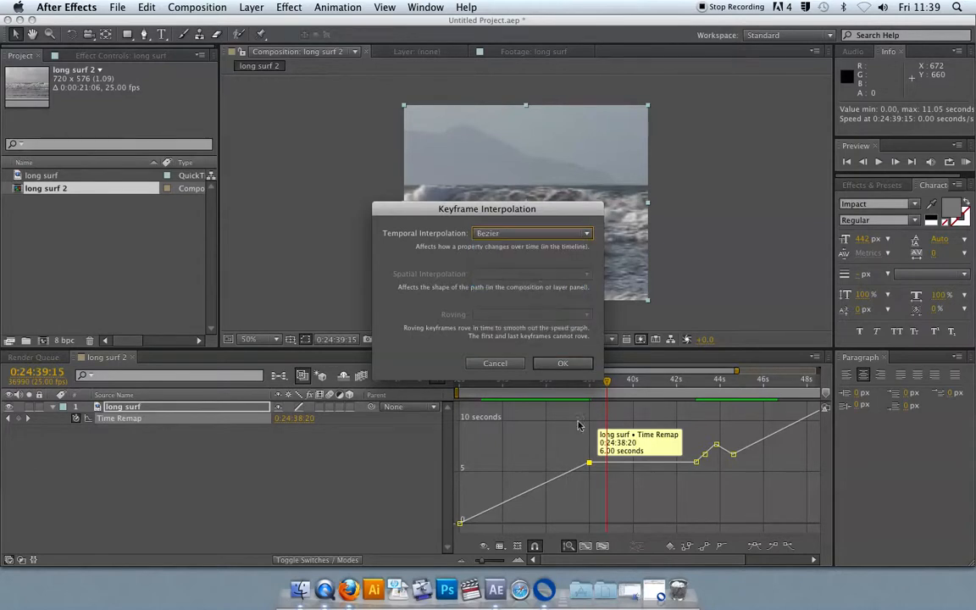
{"action": "left_click", "coordinate": [557, 363]}
Step: Drag that keyframe's Bezier handles to flatten the curve into the hold, then preview from 0:24:34
{"action": "left_click_drag", "start_coordinate": [566, 470], "coordinate": [608, 465]}
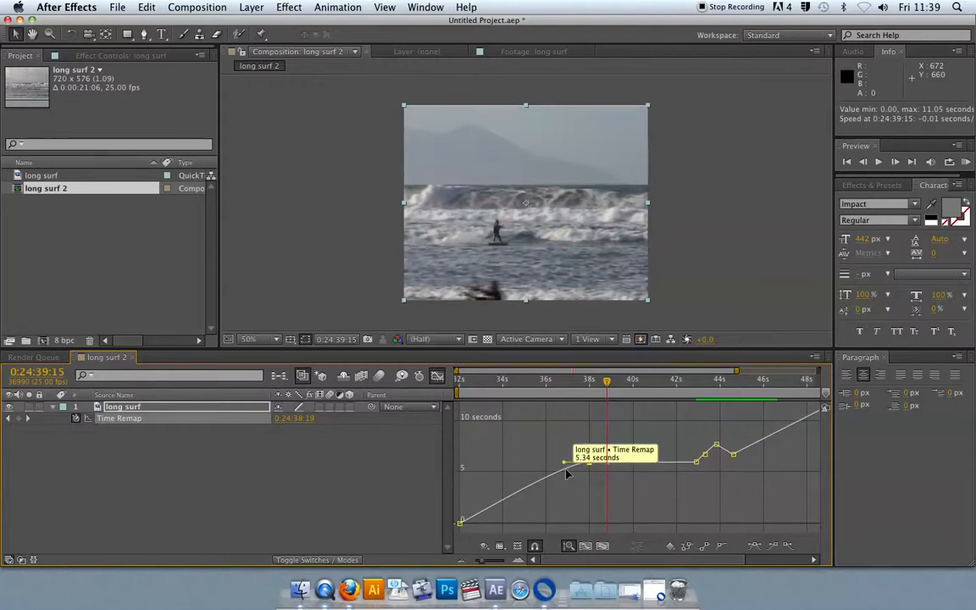
{"action": "left_click_drag", "start_coordinate": [561, 465], "coordinate": [535, 464]}
{"action": "left_click", "coordinate": [489, 382]}
{"action": "key", "text": "space"}
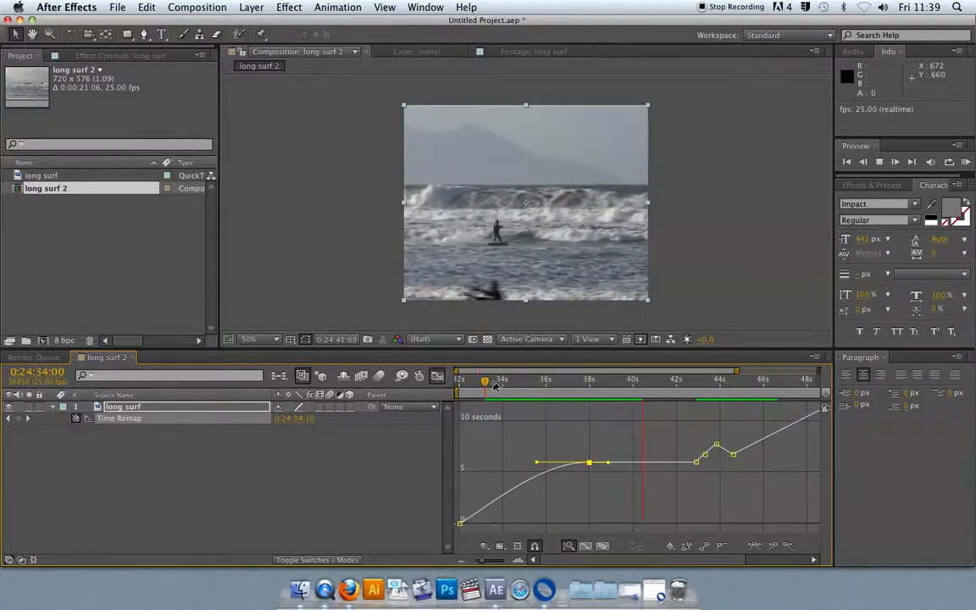
{"action": "key", "text": "space"}
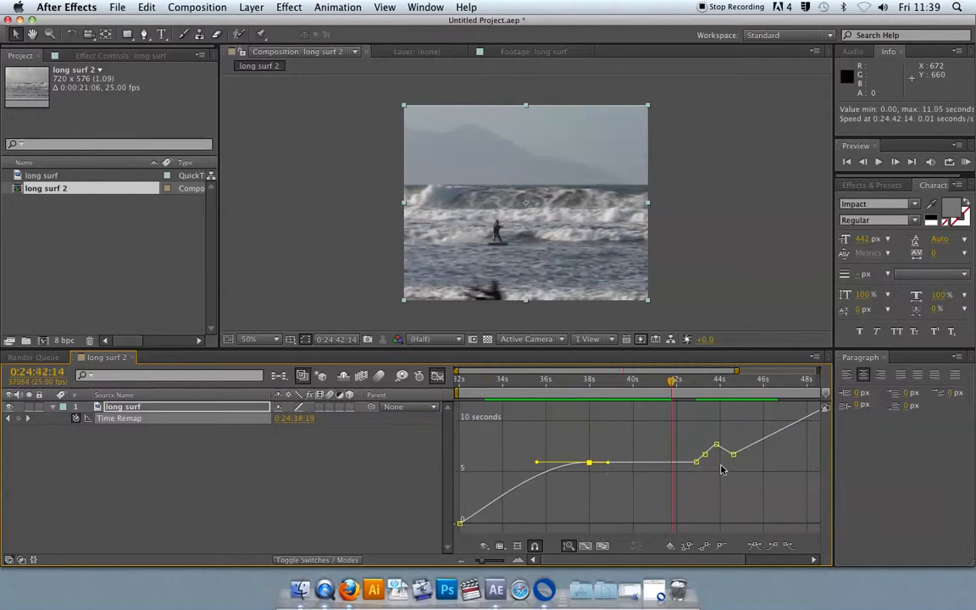
Step: Set the peak Time Remap keyframe at 0:24:44:15 to Bezier temporal interpolation
{"action": "left_click", "coordinate": [679, 382]}
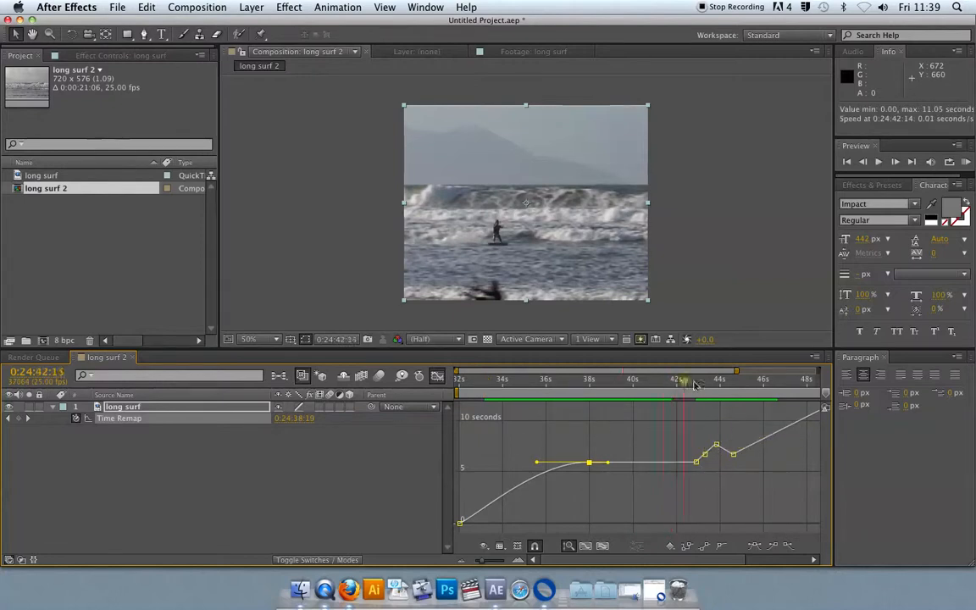
{"action": "left_click_drag", "start_coordinate": [686, 386], "coordinate": [719, 385]}
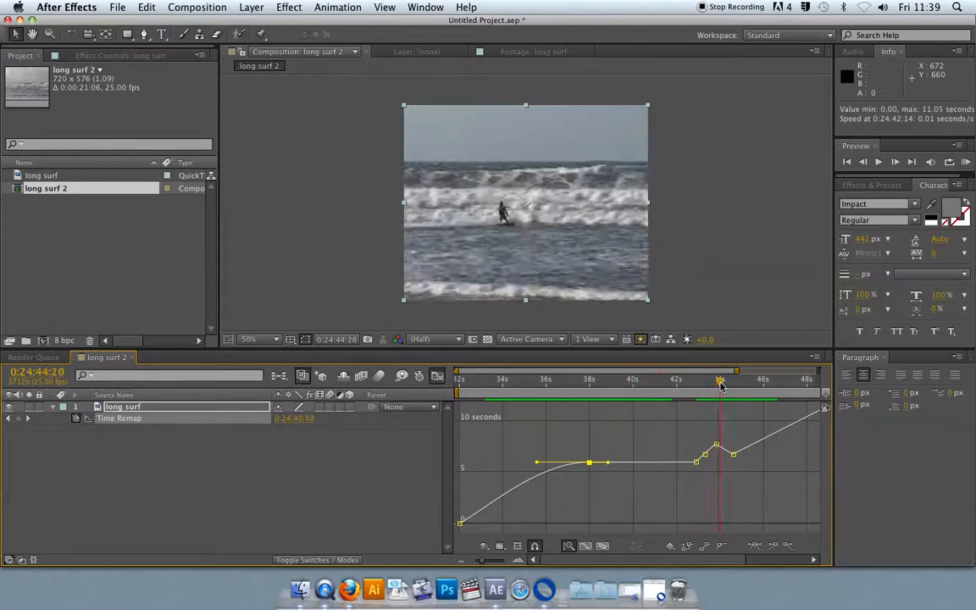
{"action": "left_click", "coordinate": [716, 446]}
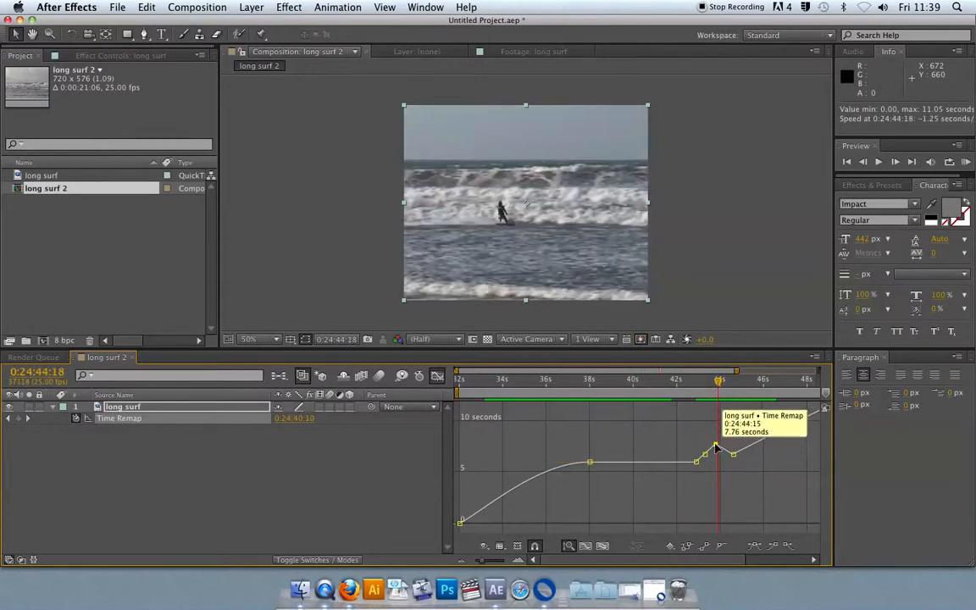
{"action": "right_click", "coordinate": [716, 447]}
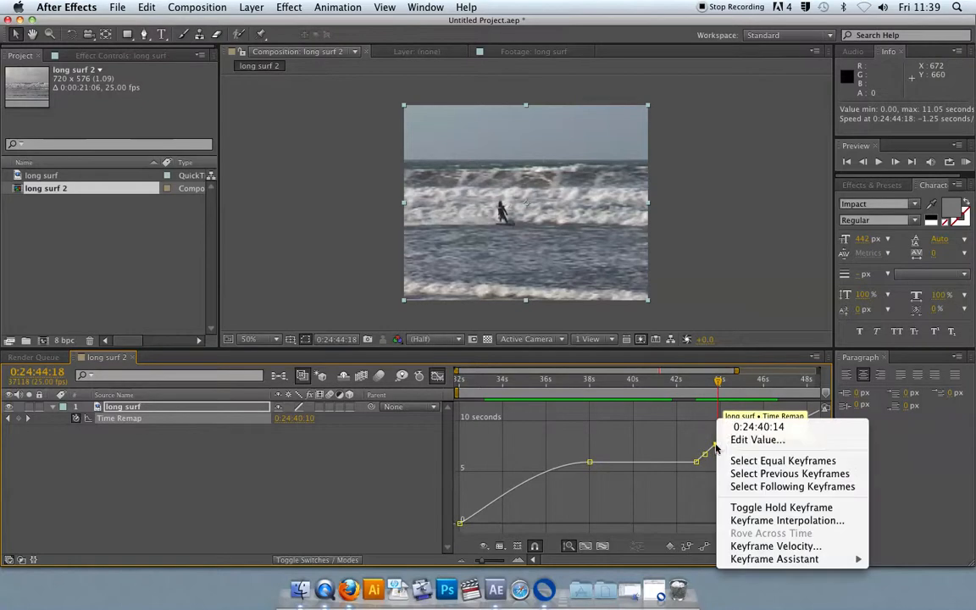
{"action": "left_click", "coordinate": [775, 524]}
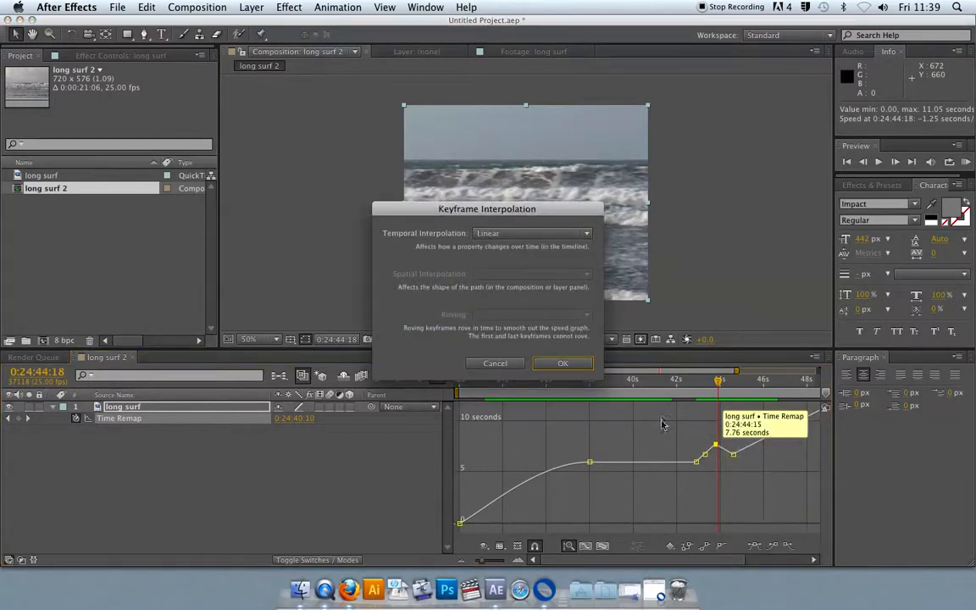
{"action": "left_click", "coordinate": [557, 231]}
{"action": "left_click", "coordinate": [501, 270]}
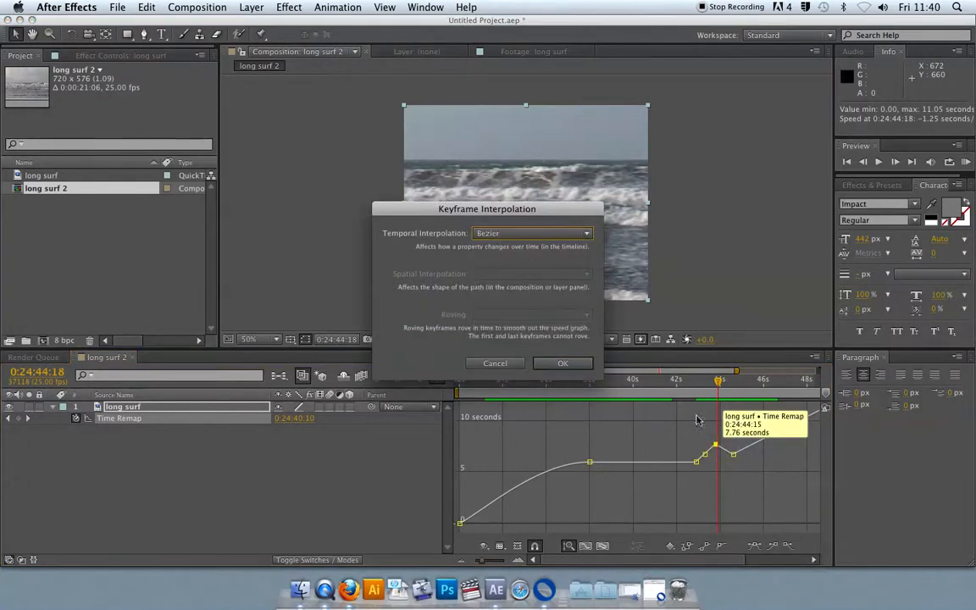
{"action": "left_click", "coordinate": [564, 362]}
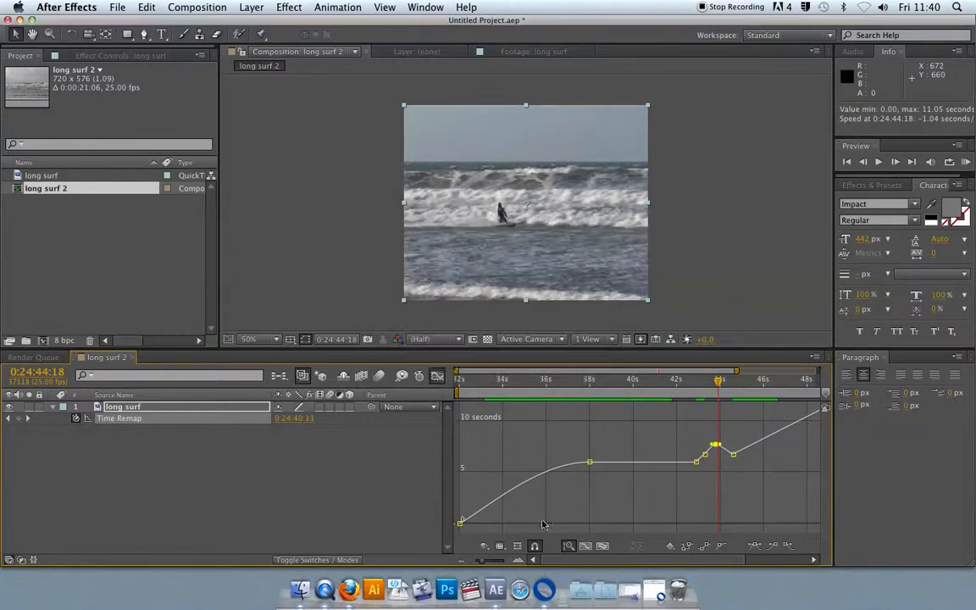
Step: Zoom into the curve, adjust the peak keyframe's Bezier handle, and preview from about 0:24:43:23
{"action": "left_click_drag", "start_coordinate": [477, 562], "coordinate": [499, 564]}
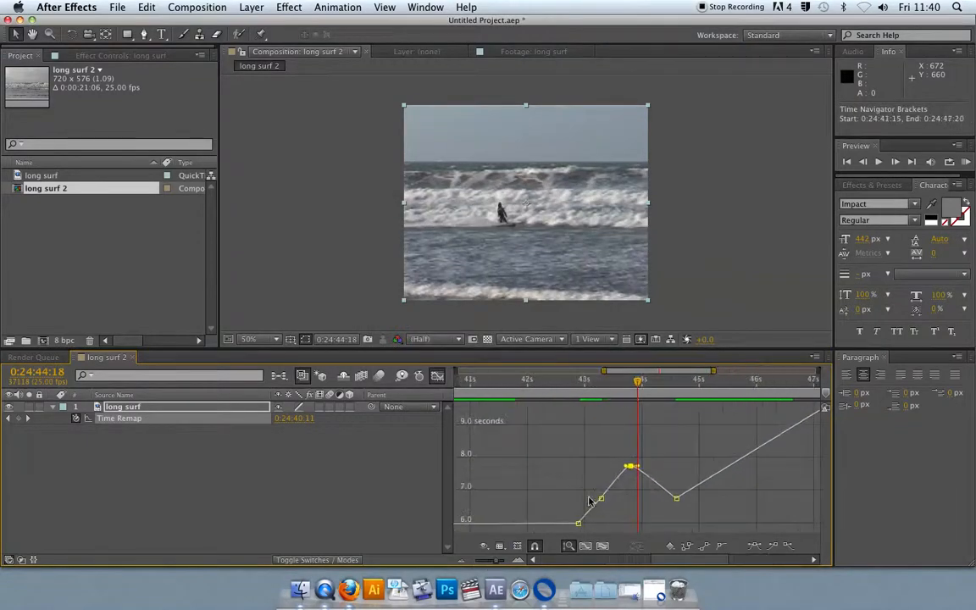
{"action": "left_click_drag", "start_coordinate": [632, 467], "coordinate": [612, 471]}
{"action": "left_click", "coordinate": [591, 381]}
{"action": "key", "text": "space"}
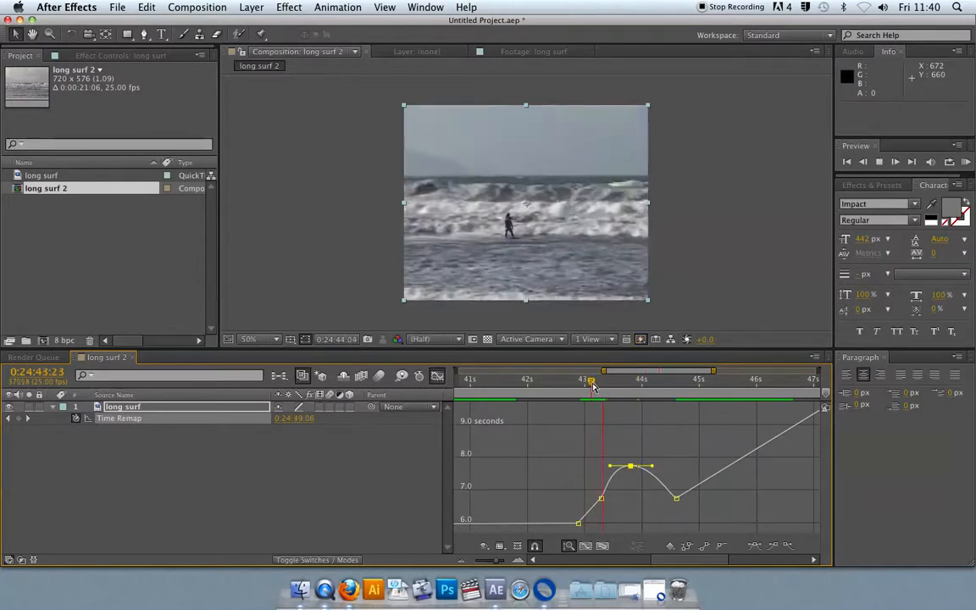
{"action": "key", "text": "space"}
Step: Move the dip keyframe to about 0:24:46:21 and the peak keyframe later, then preview the curve
{"action": "left_click_drag", "start_coordinate": [678, 505], "coordinate": [758, 500]}
{"action": "left_click_drag", "start_coordinate": [632, 427], "coordinate": [670, 424]}
{"action": "key", "text": "KP_0"}
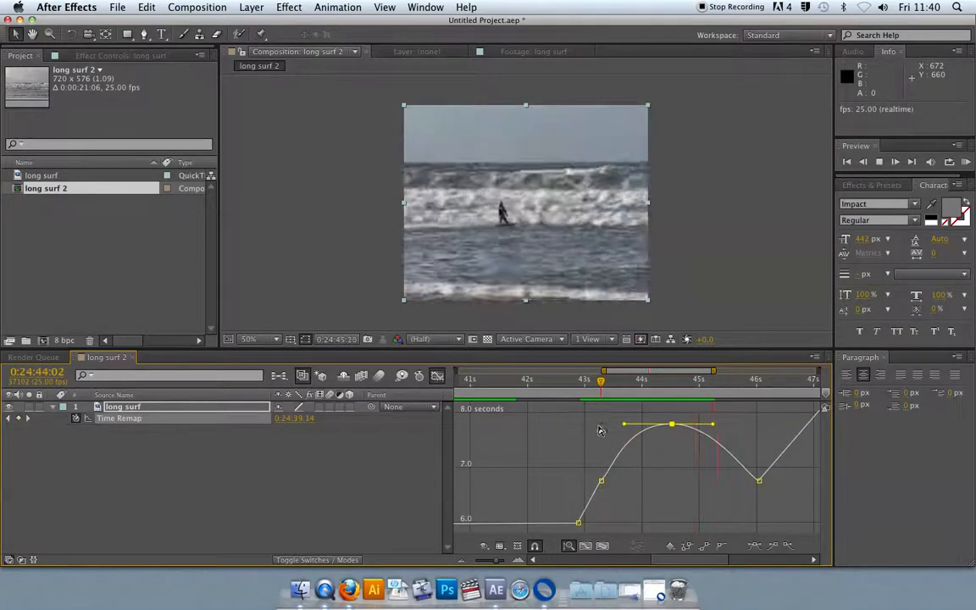
{"action": "key", "text": "space"}
{"action": "key", "text": "space"}
{"action": "key", "text": "space"}
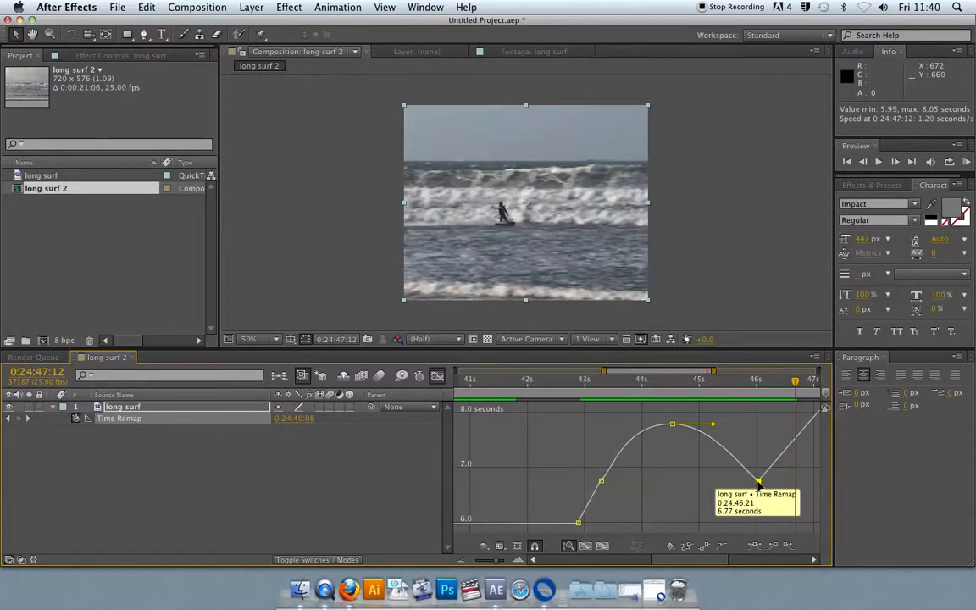
Step: Set the 0:24:46:21 keyframe's interpolation to Bezier, nudge its handle, and preview from 0:24:45:00
{"action": "right_click", "coordinate": [756, 482]}
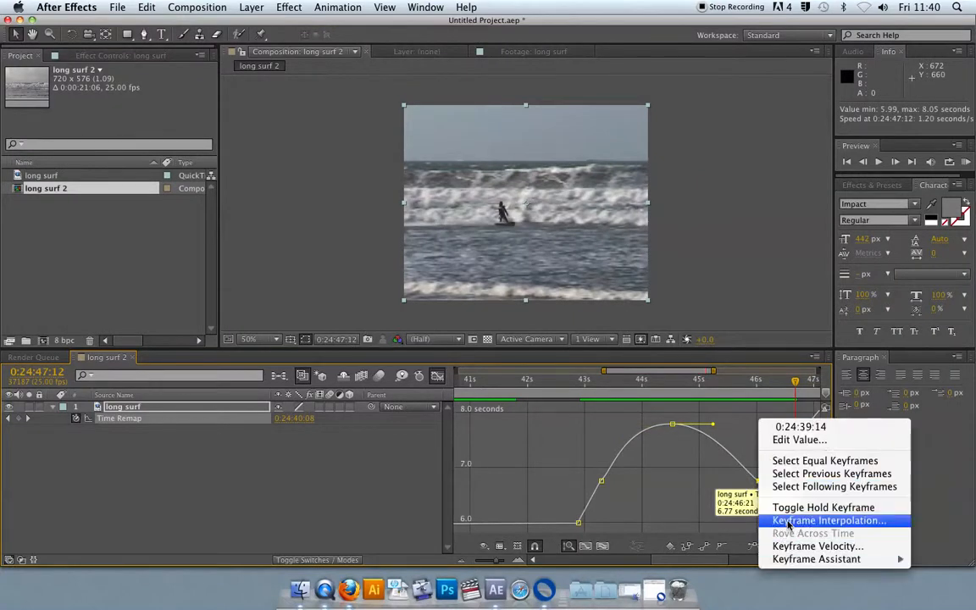
{"action": "left_click", "coordinate": [763, 519]}
{"action": "left_click", "coordinate": [488, 233]}
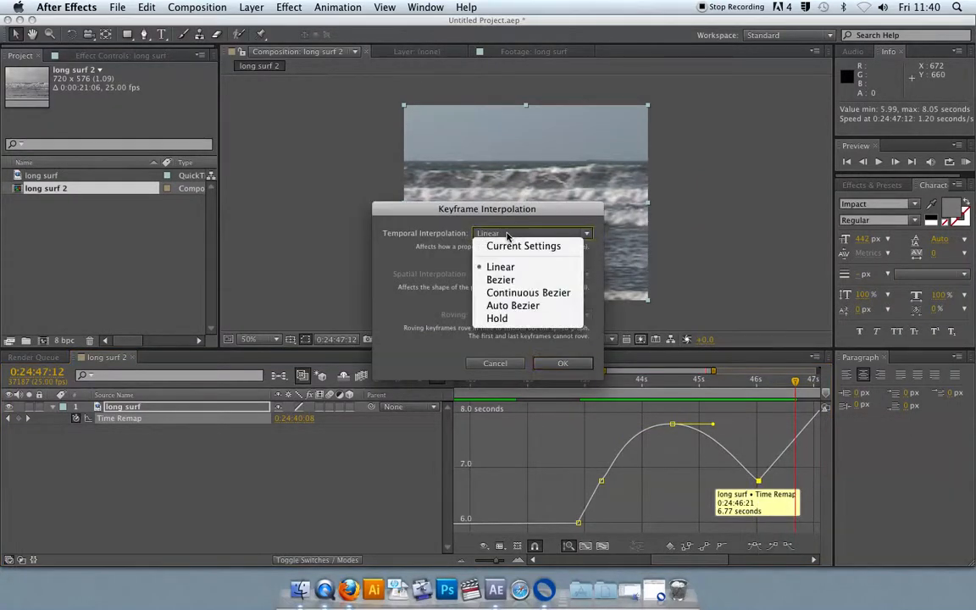
{"action": "left_click", "coordinate": [509, 281]}
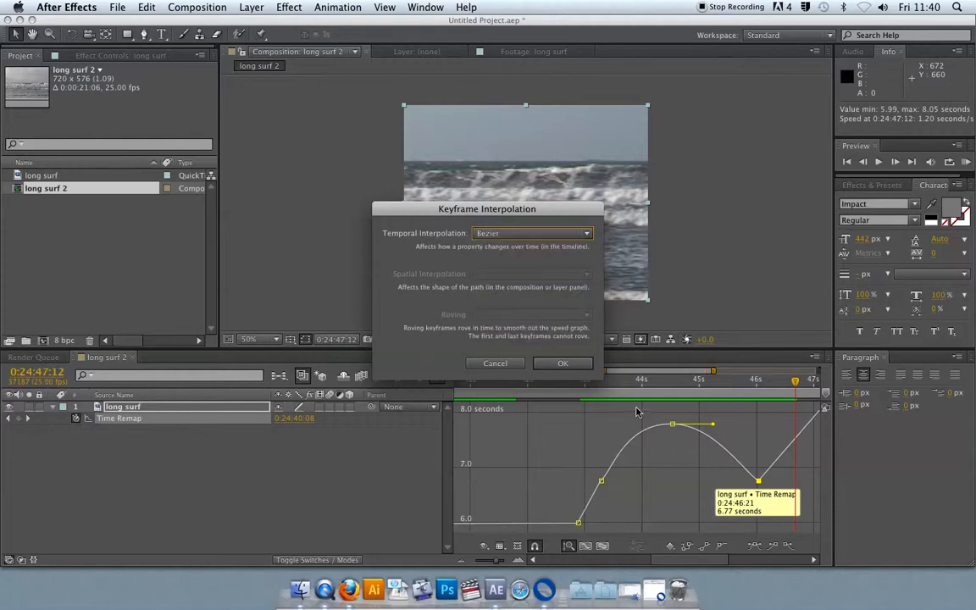
{"action": "left_click", "coordinate": [562, 362]}
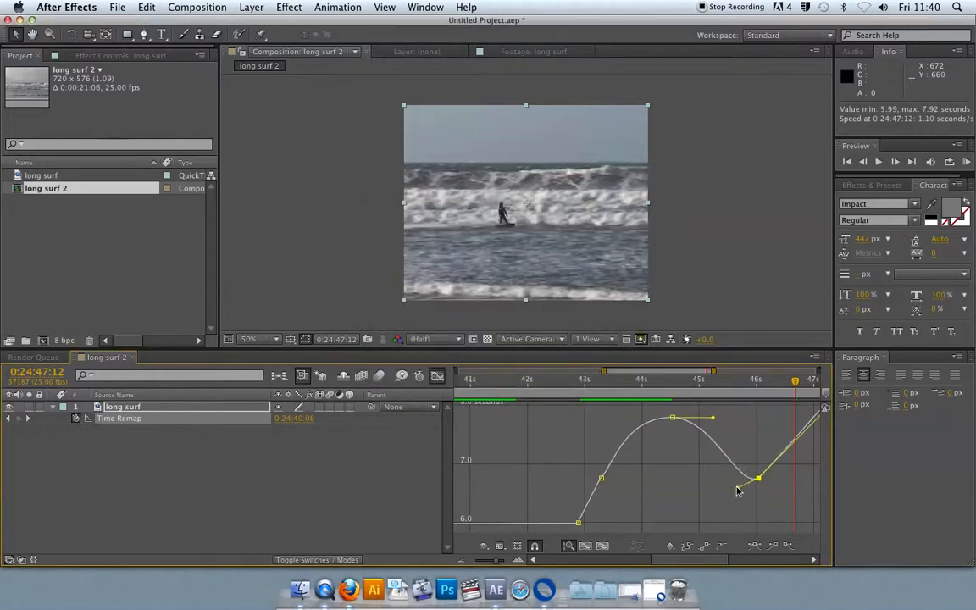
{"action": "left_click_drag", "start_coordinate": [719, 487], "coordinate": [719, 484]}
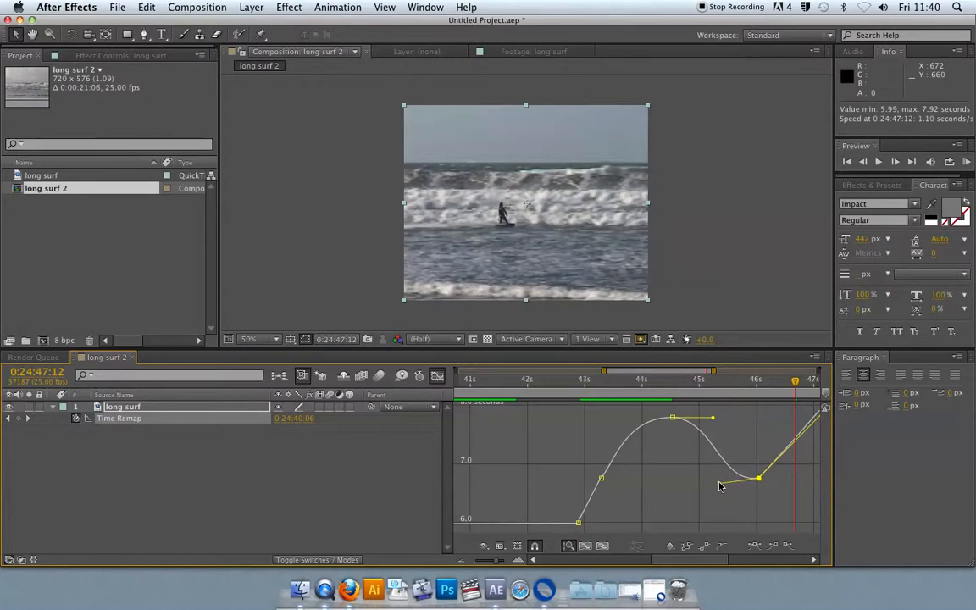
{"action": "left_click", "coordinate": [652, 385]}
{"action": "key", "text": "space"}
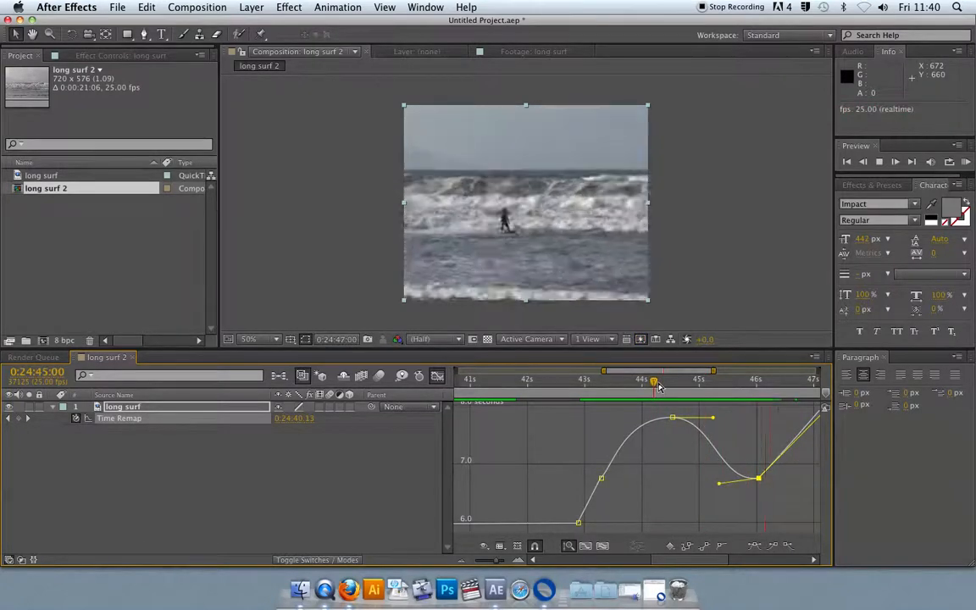
Step: Zoom the timeline out and switch from the Graph Editor back to the layer keyframe view
{"action": "left_click_drag", "start_coordinate": [496, 562], "coordinate": [480, 561]}
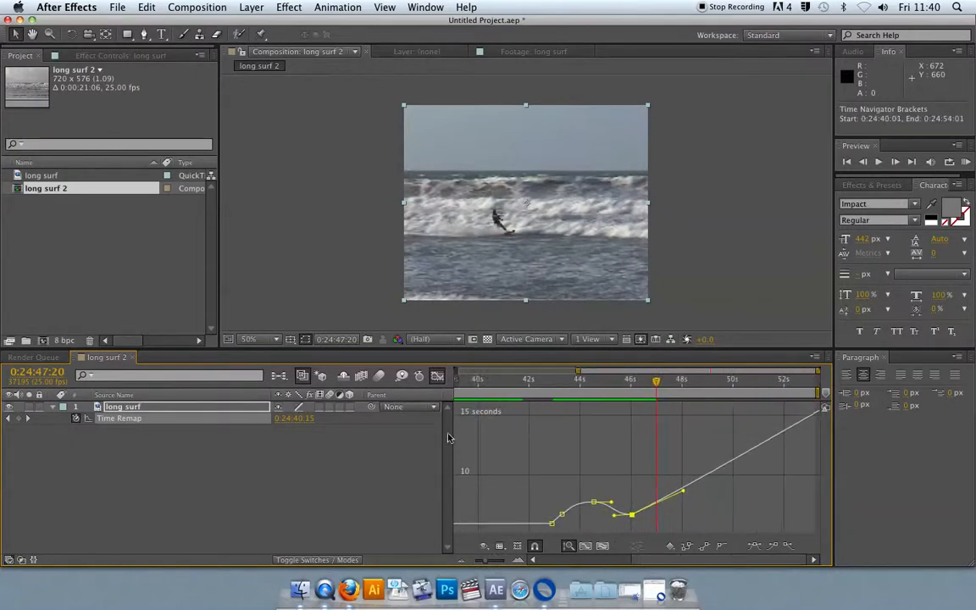
{"action": "left_click", "coordinate": [437, 376]}
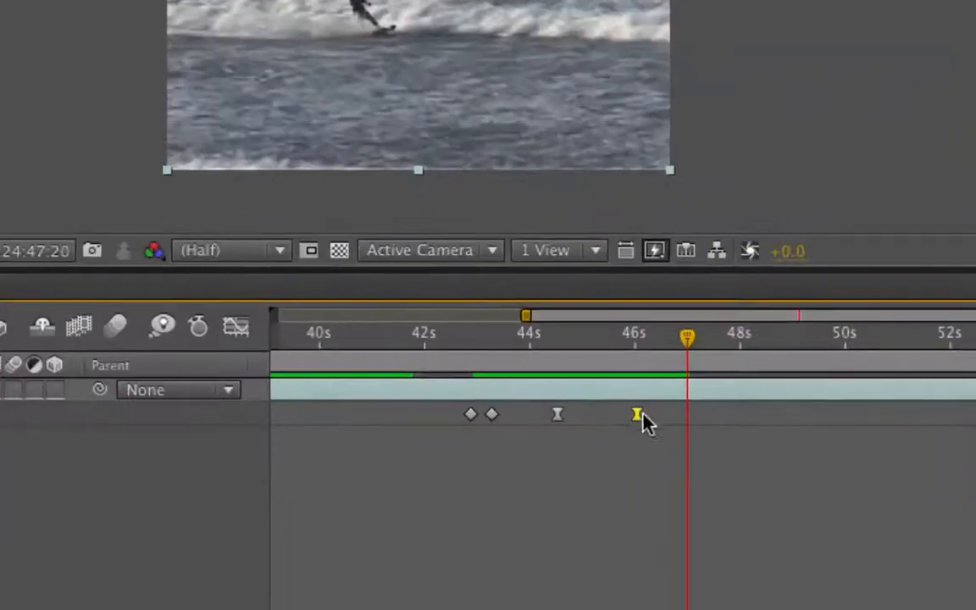
{"action": "left_click", "coordinate": [637, 414]}
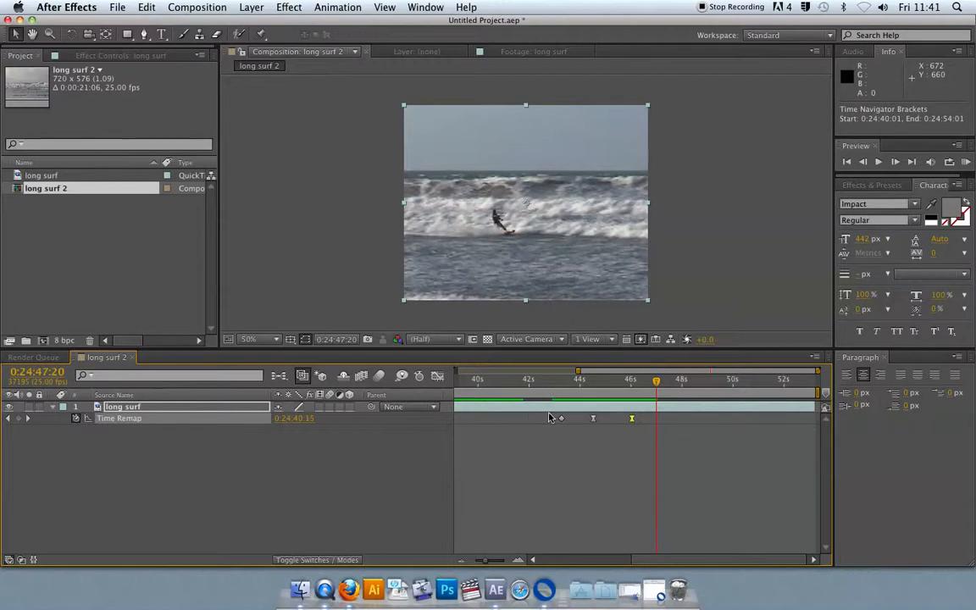
{"action": "mouse_move", "coordinate": [549, 417]}
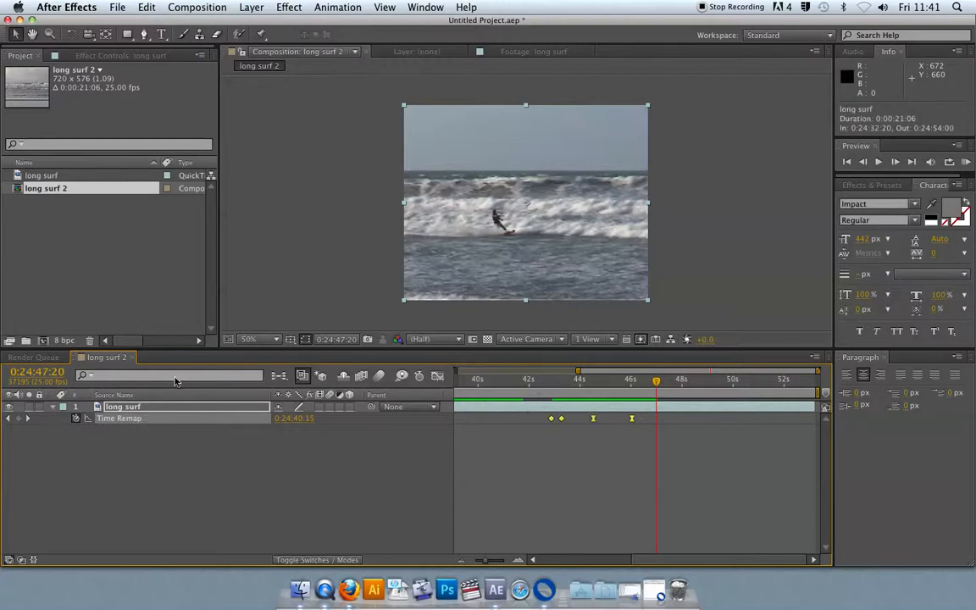
Step: Turn time remapping off and back on for the surf layer to reset its Time Remap keyframes
{"action": "left_click", "coordinate": [251, 7]}
{"action": "mouse_move", "coordinate": [263, 156]}
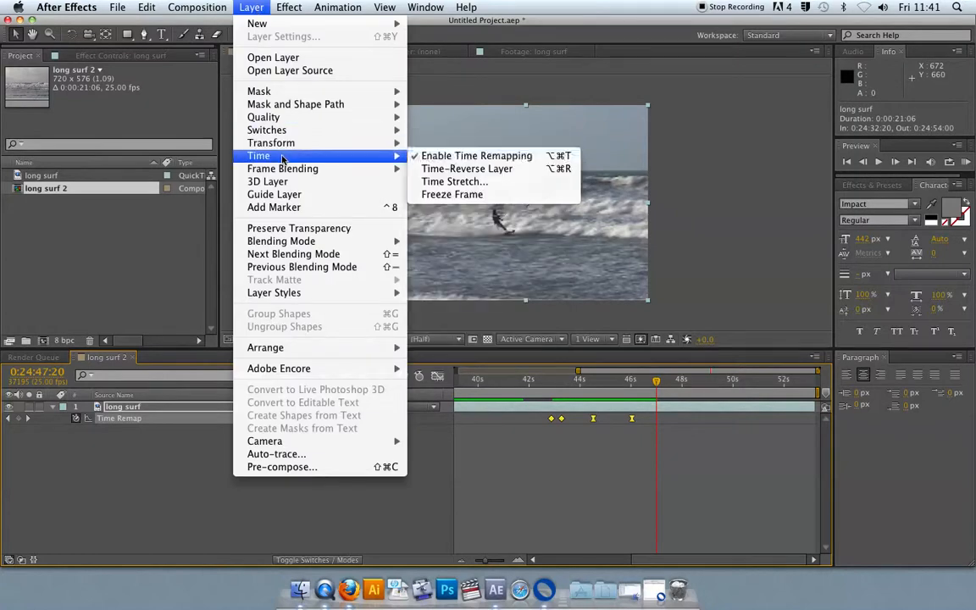
{"action": "left_click", "coordinate": [474, 156]}
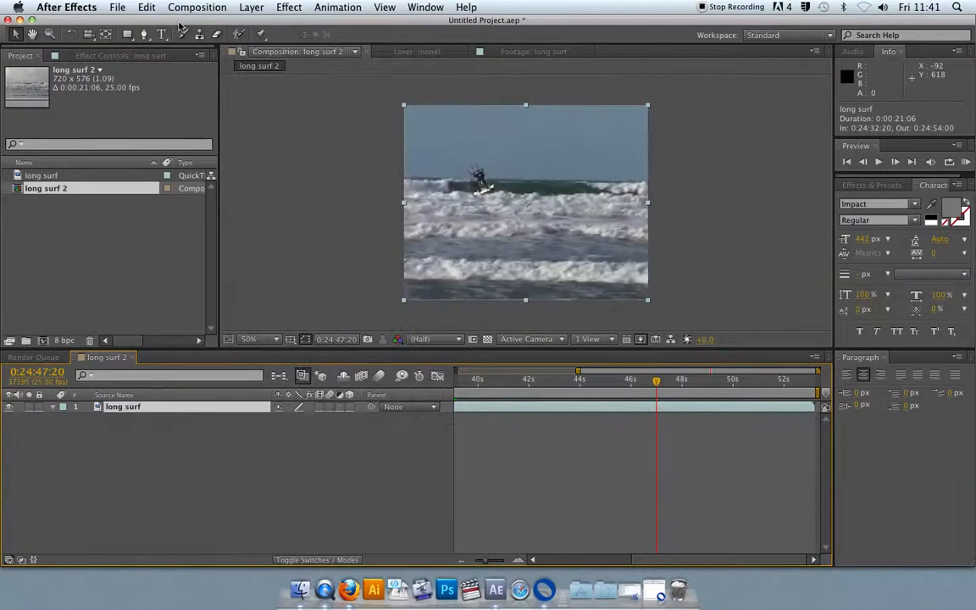
{"action": "left_click", "coordinate": [251, 7]}
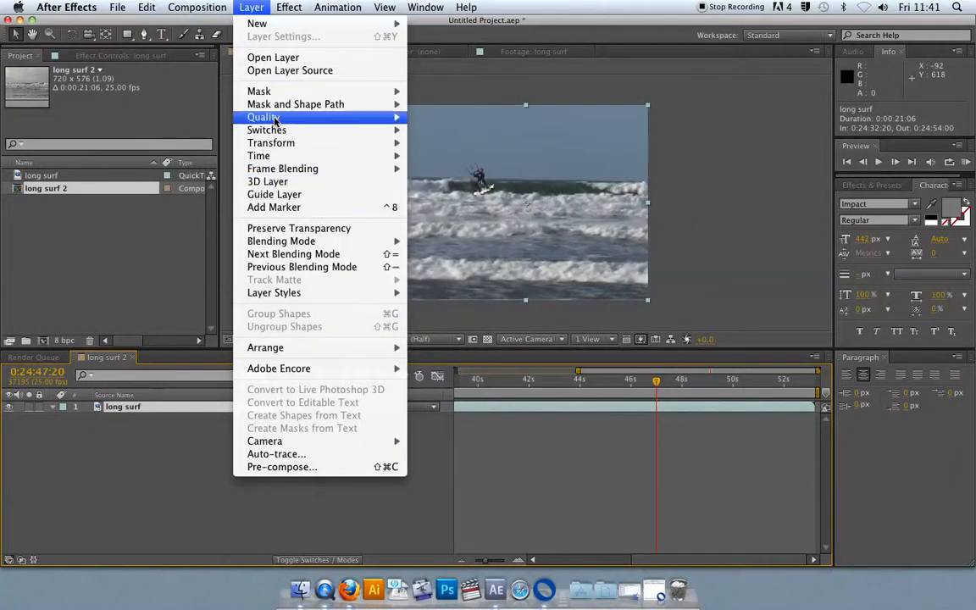
{"action": "mouse_move", "coordinate": [259, 156]}
{"action": "left_click", "coordinate": [444, 157]}
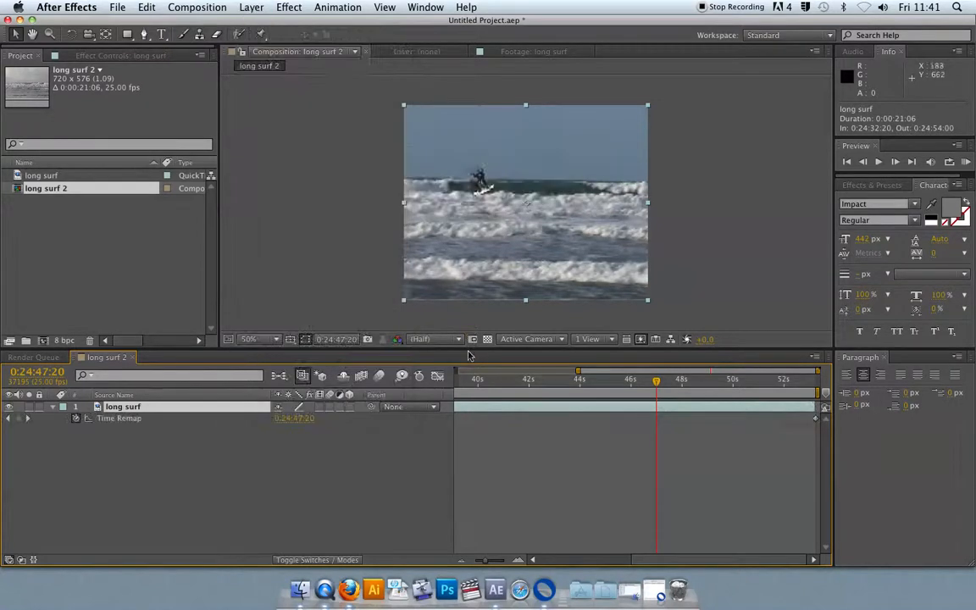
Step: Add Time Remap keyframes at about 0:24:40:16 and 0:24:43:24
{"action": "left_click_drag", "start_coordinate": [489, 561], "coordinate": [484, 562]}
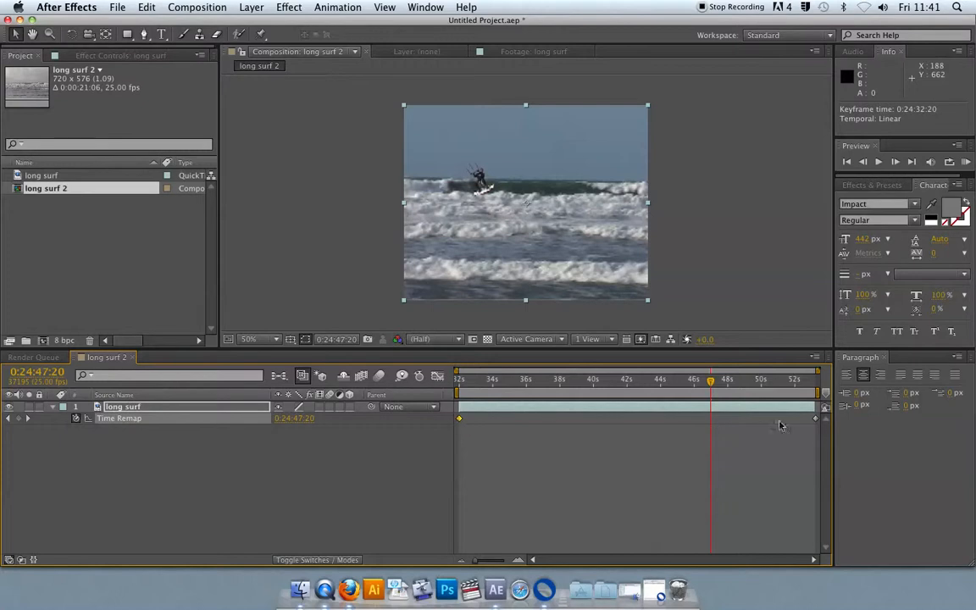
{"action": "left_click", "coordinate": [816, 419]}
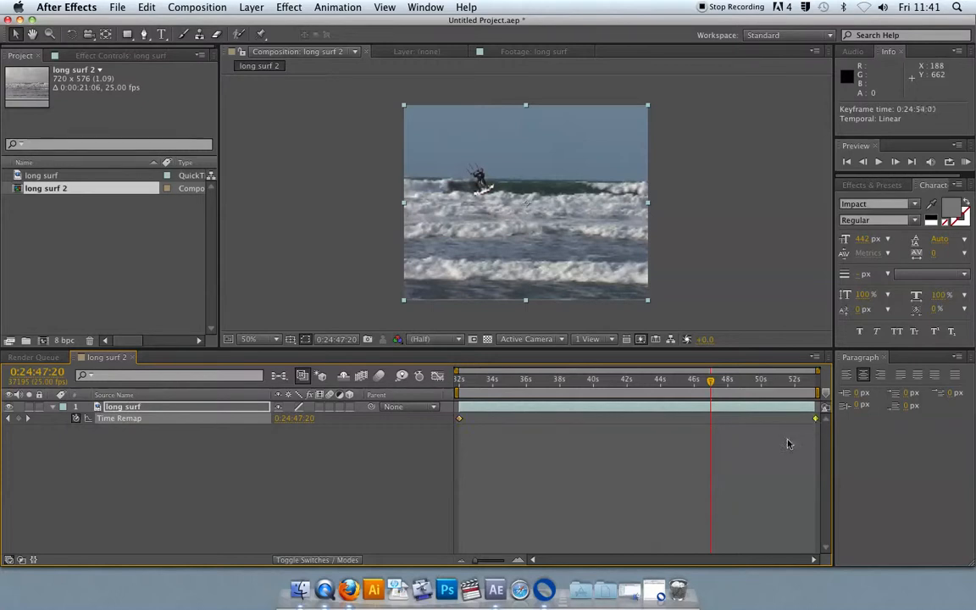
{"action": "left_click", "coordinate": [590, 394]}
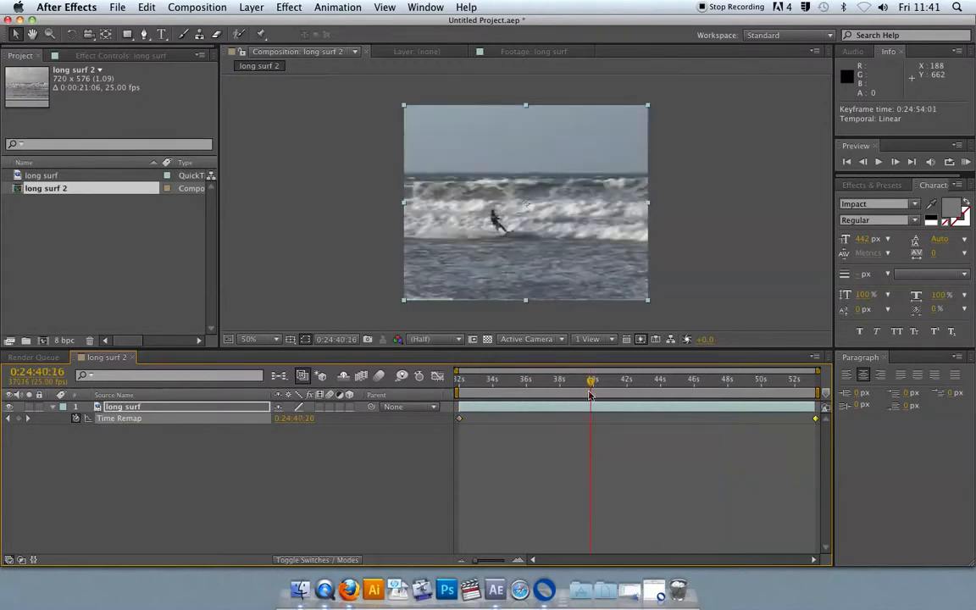
{"action": "left_click", "coordinate": [19, 418]}
{"action": "left_click_drag", "start_coordinate": [590, 381], "coordinate": [646, 383]}
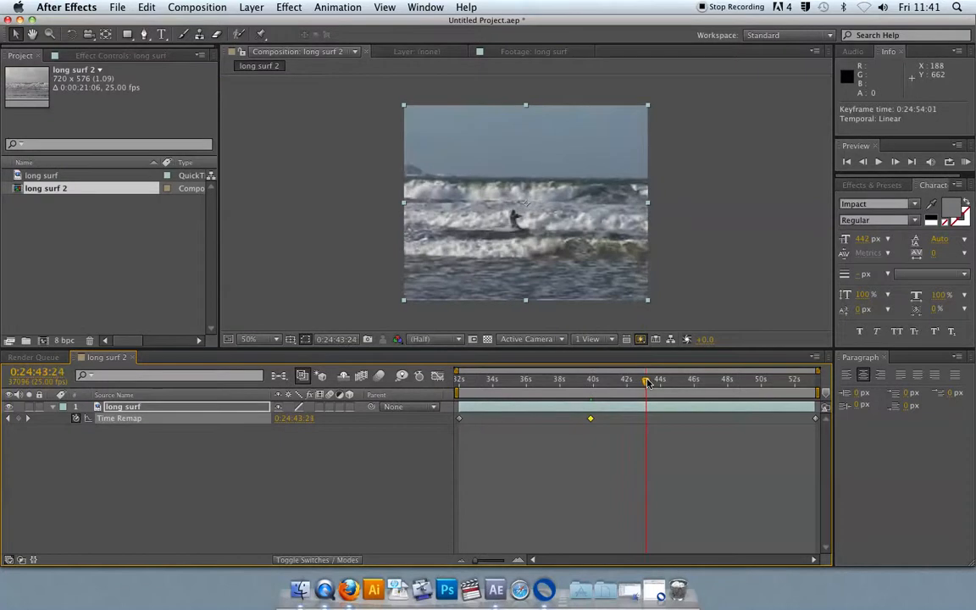
{"action": "left_click", "coordinate": [19, 419]}
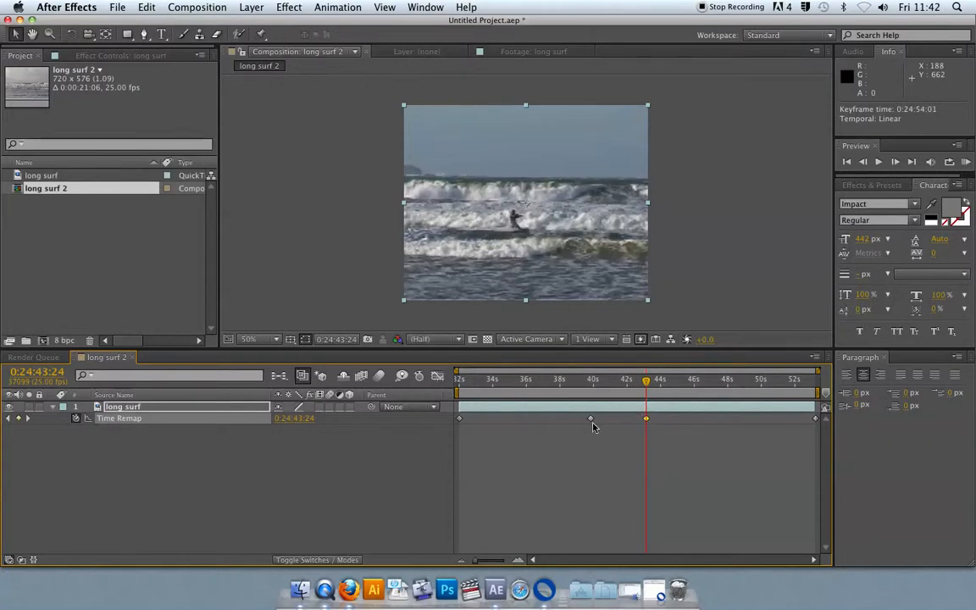
Step: Move the 0:24:43:24 keyframe later to about 46 seconds and preview the result
{"action": "left_click", "coordinate": [646, 418]}
{"action": "left_click_drag", "start_coordinate": [646, 420], "coordinate": [695, 419]}
{"action": "key", "text": "space"}
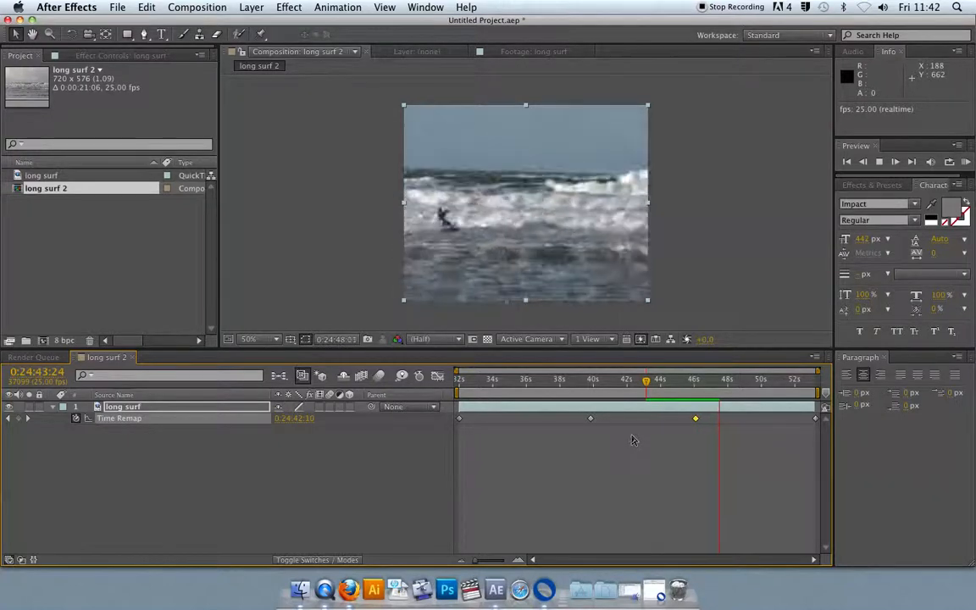
{"action": "key", "text": "space"}
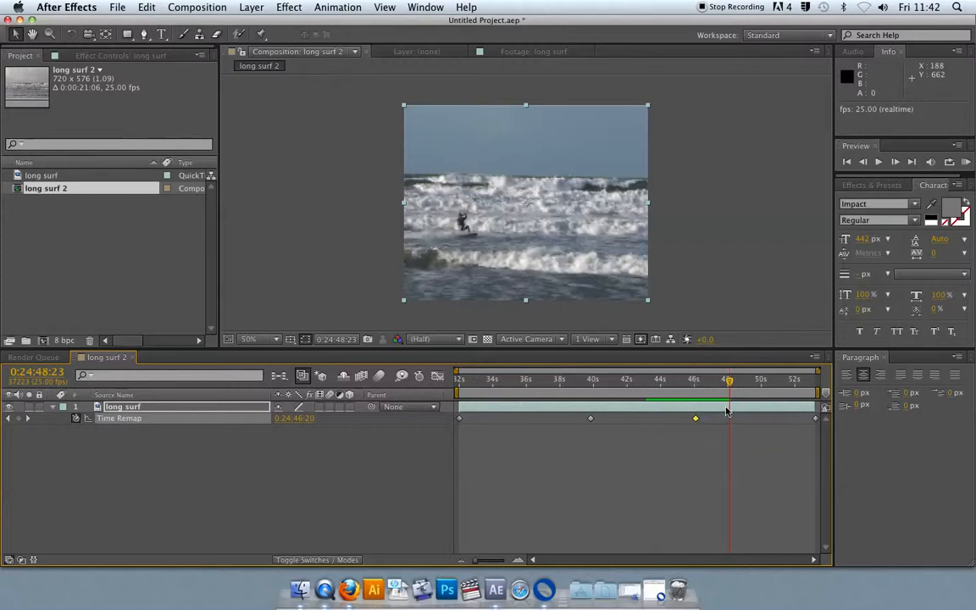
Step: Copy the keyframe at about 0:24:44:19, paste it at about 0:24:49:03, and preview from about 0:24:44:10
{"action": "left_click", "coordinate": [659, 380]}
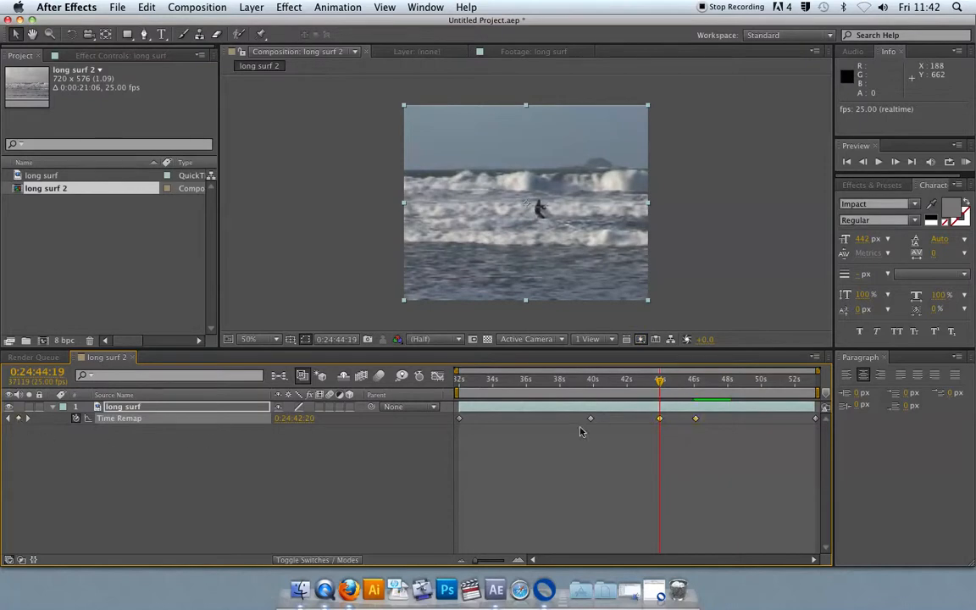
{"action": "key", "text": "super+c"}
{"action": "left_click_drag", "start_coordinate": [660, 381], "coordinate": [734, 385]}
{"action": "key", "text": "super+v"}
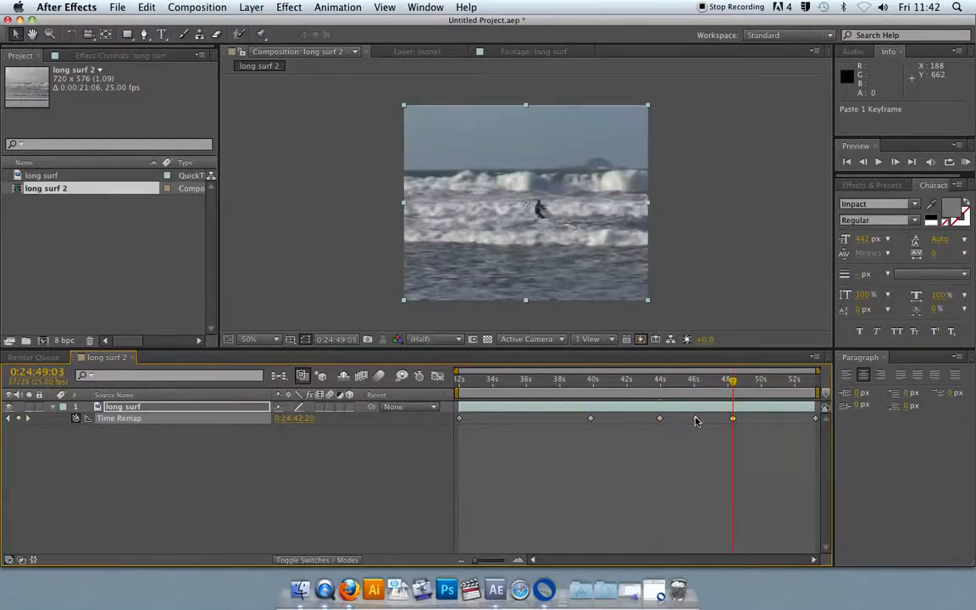
{"action": "left_click", "coordinate": [654, 380]}
{"action": "key", "text": "space"}
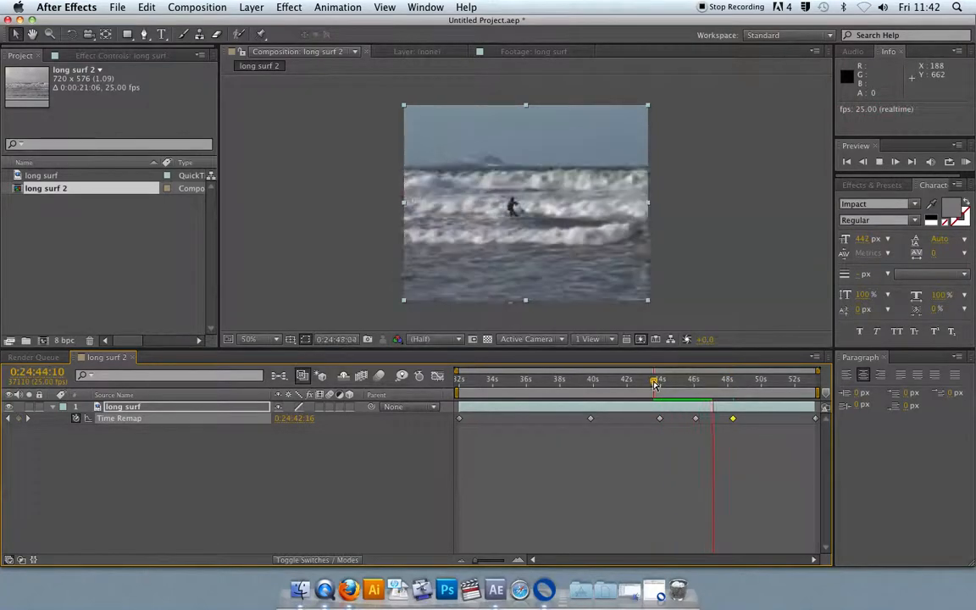
{"action": "key", "text": "space"}
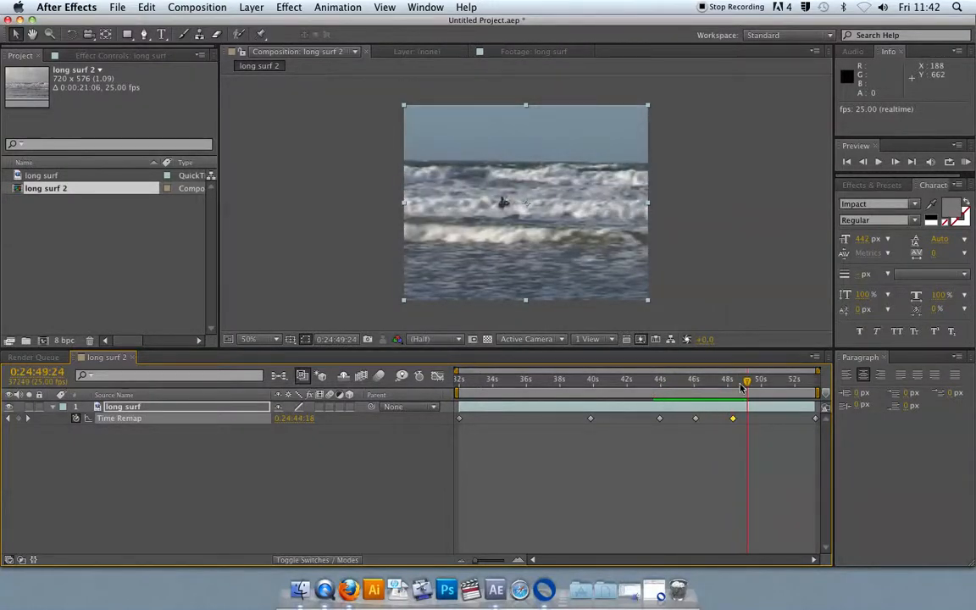
Step: Copy the 0:24:49:03 keyframe, paste a duplicate at about 0:24:50:09, and preview the result
{"action": "left_click_drag", "start_coordinate": [741, 384], "coordinate": [738, 385]}
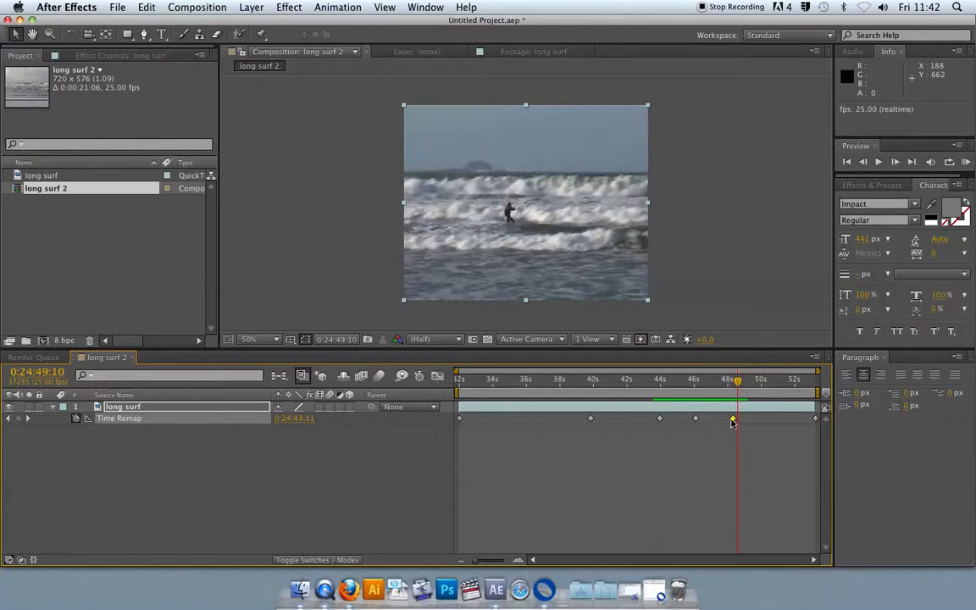
{"action": "key", "text": "super+c"}
{"action": "left_click_drag", "start_coordinate": [737, 383], "coordinate": [754, 384]}
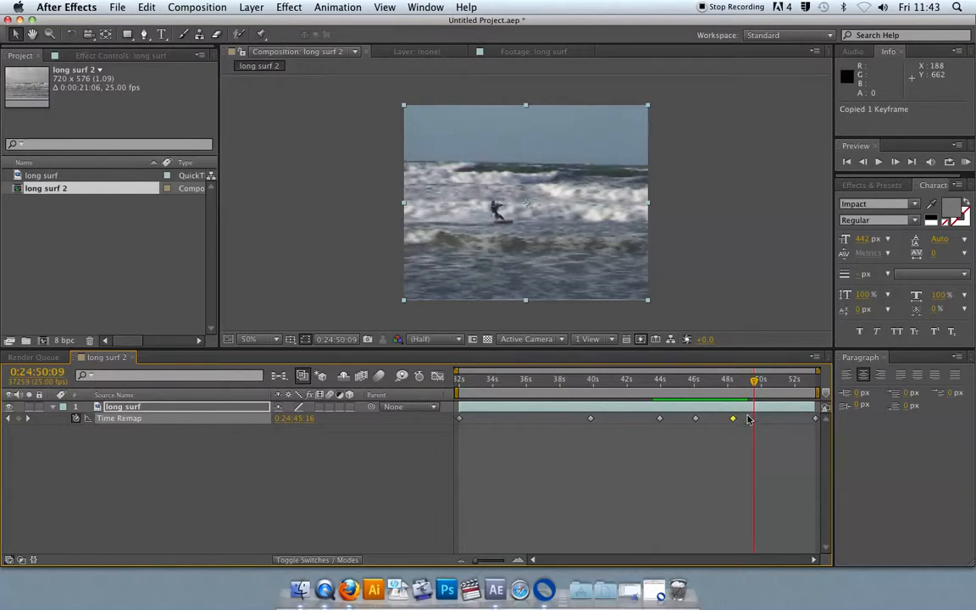
{"action": "key", "text": "super+v"}
{"action": "left_click_drag", "start_coordinate": [736, 385], "coordinate": [724, 387]}
{"action": "key", "text": "space"}
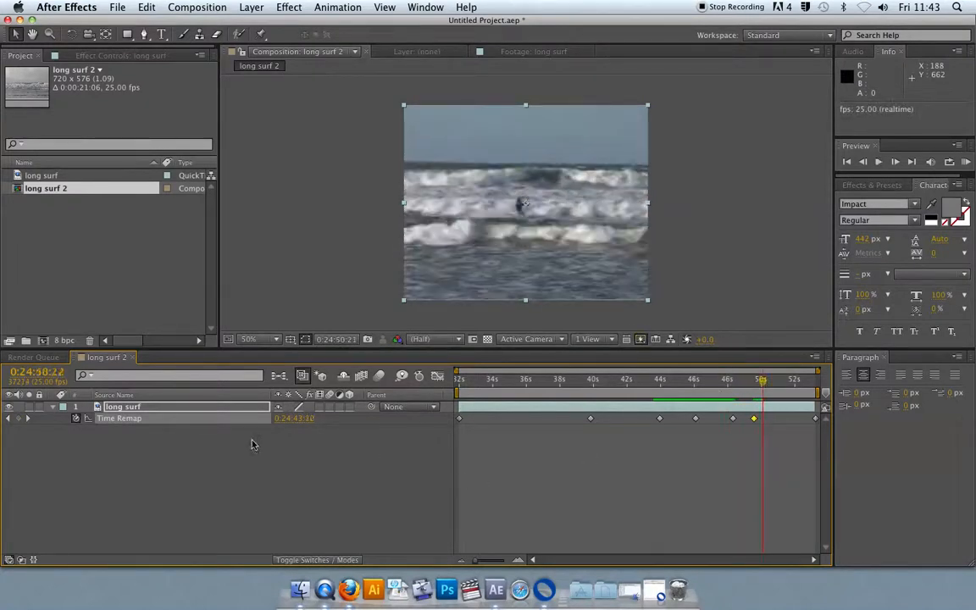
Step: In the Graph Editor, raise the 0:24:40:16 keyframe's value to about 16.63 seconds
{"action": "left_click", "coordinate": [136, 421]}
{"action": "left_click", "coordinate": [437, 376]}
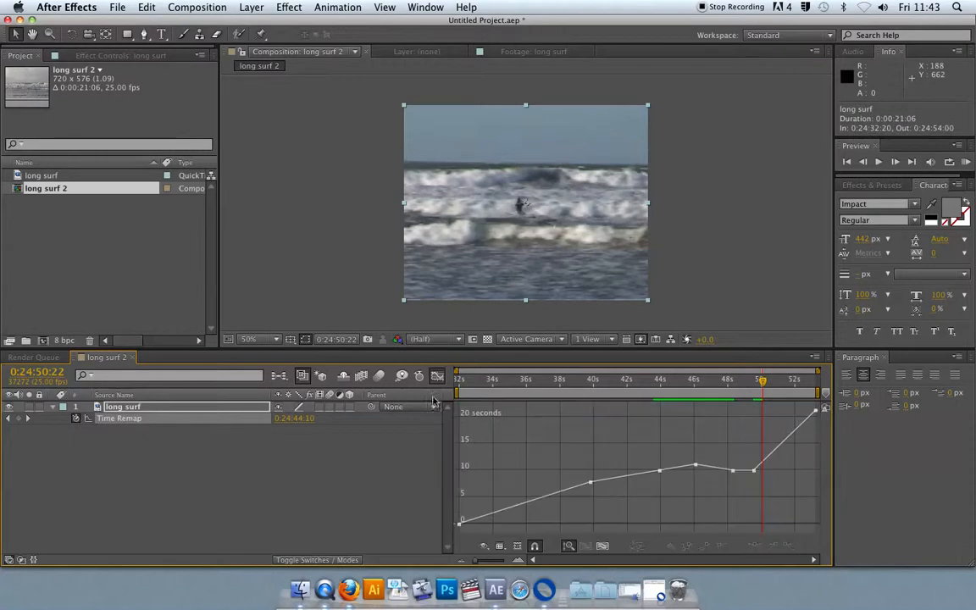
{"action": "left_click", "coordinate": [590, 483]}
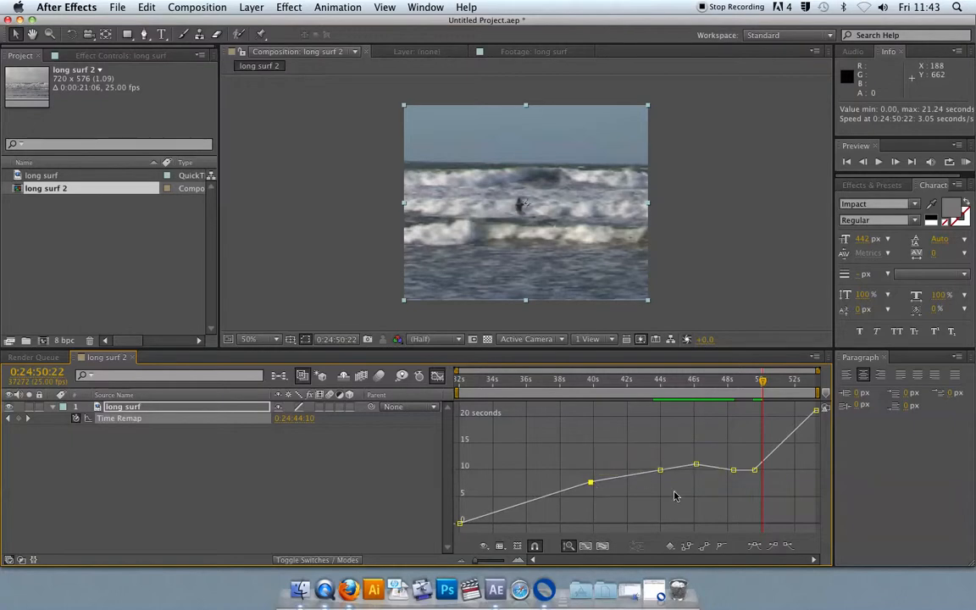
{"action": "mouse_move", "coordinate": [590, 484]}
{"action": "left_click_drag", "start_coordinate": [590, 483], "coordinate": [588, 437]}
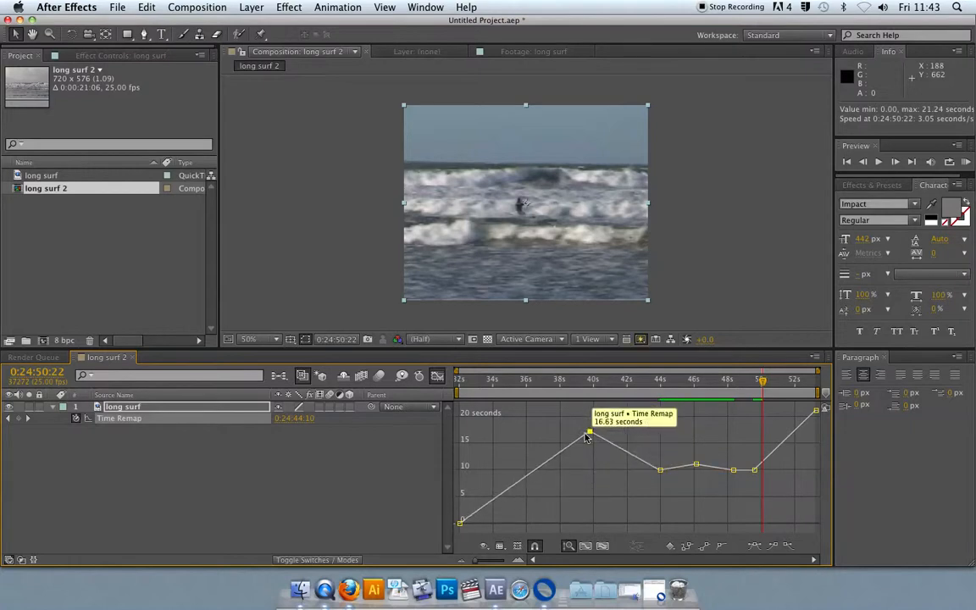
Step: Set the keyframe at about 0:24:46:22 to a Time Remap value of 0:24:42:20 and preview the result
{"action": "left_click_drag", "start_coordinate": [523, 383], "coordinate": [639, 383]}
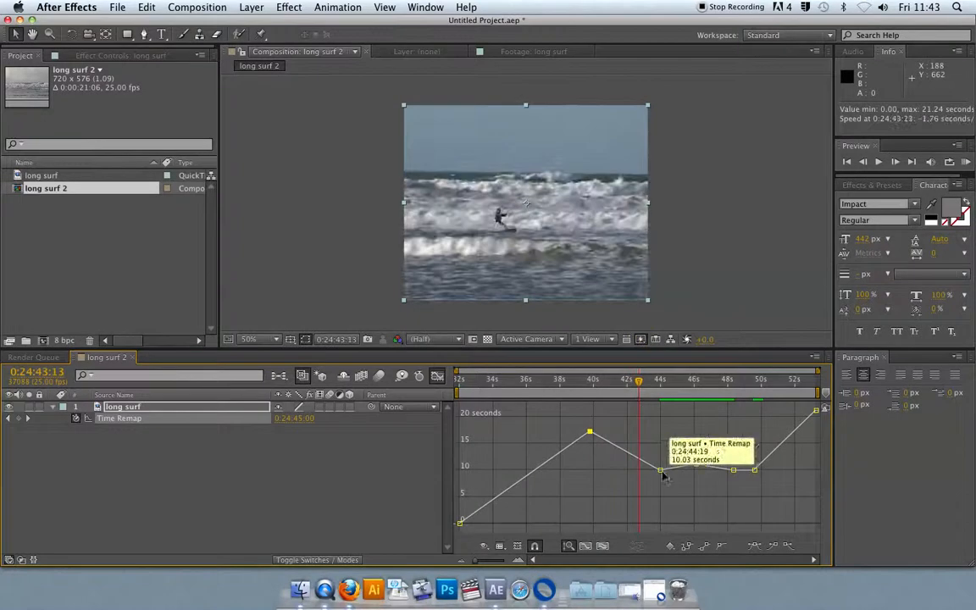
{"action": "mouse_move", "coordinate": [660, 471]}
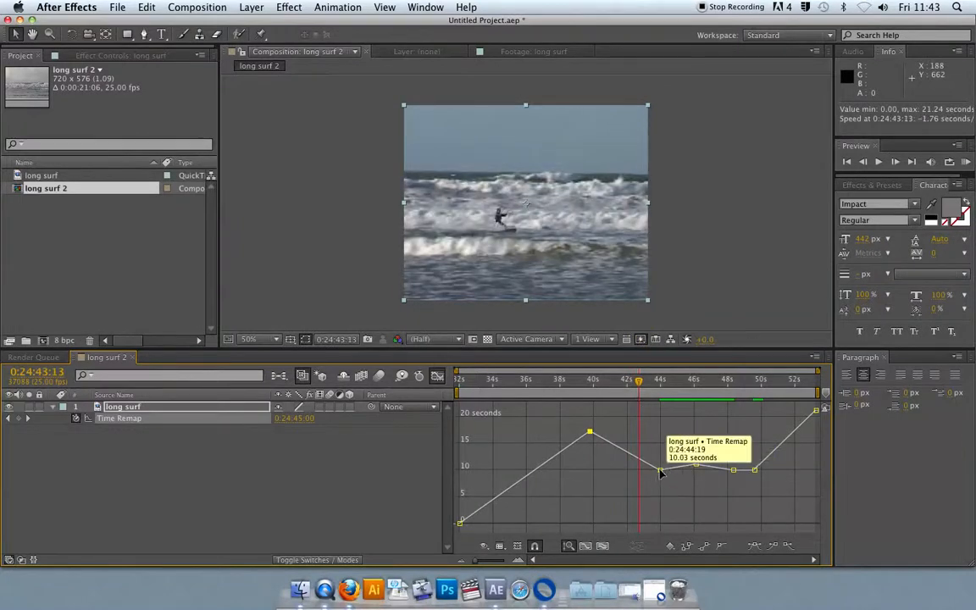
{"action": "left_click", "coordinate": [660, 470]}
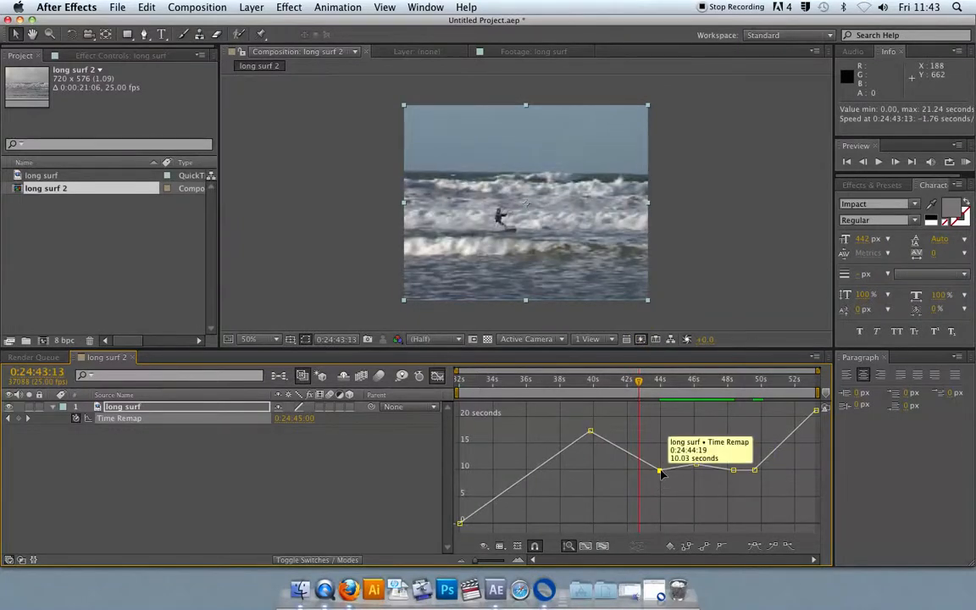
{"action": "double_click", "coordinate": [660, 471]}
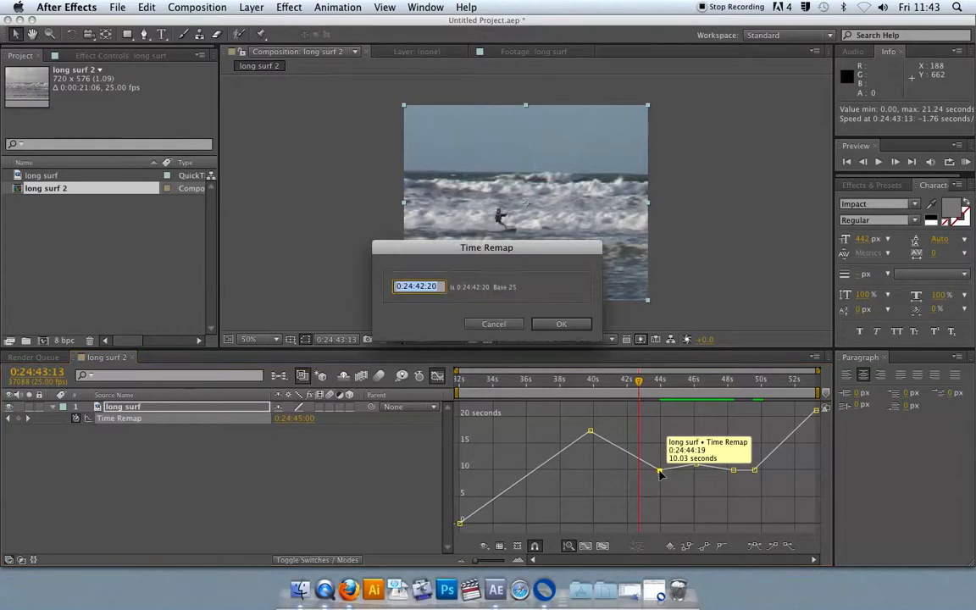
{"action": "left_click", "coordinate": [439, 287]}
{"action": "left_click_drag", "start_coordinate": [430, 286], "coordinate": [380, 289]}
{"action": "key", "text": "Return"}
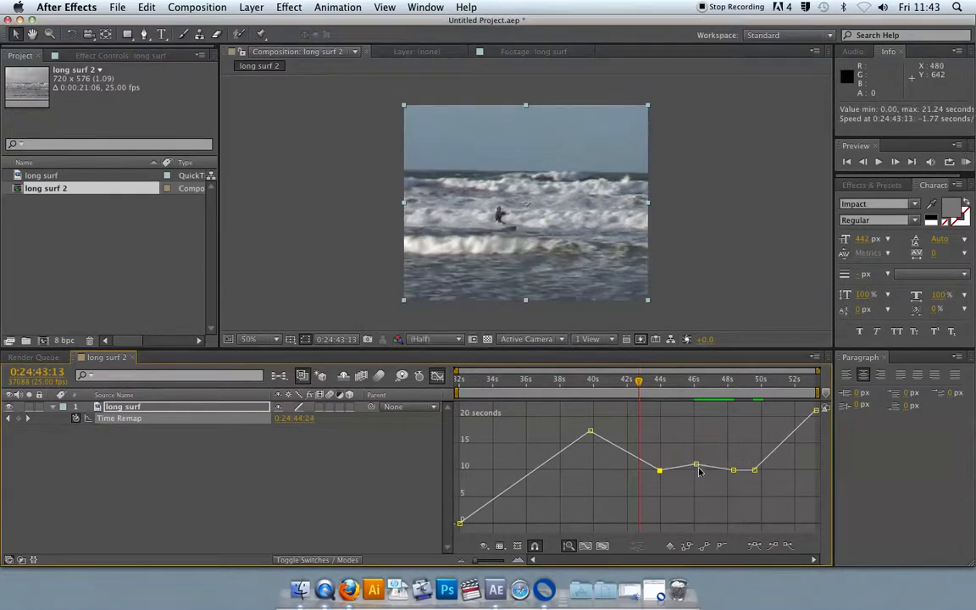
{"action": "double_click", "coordinate": [696, 467]}
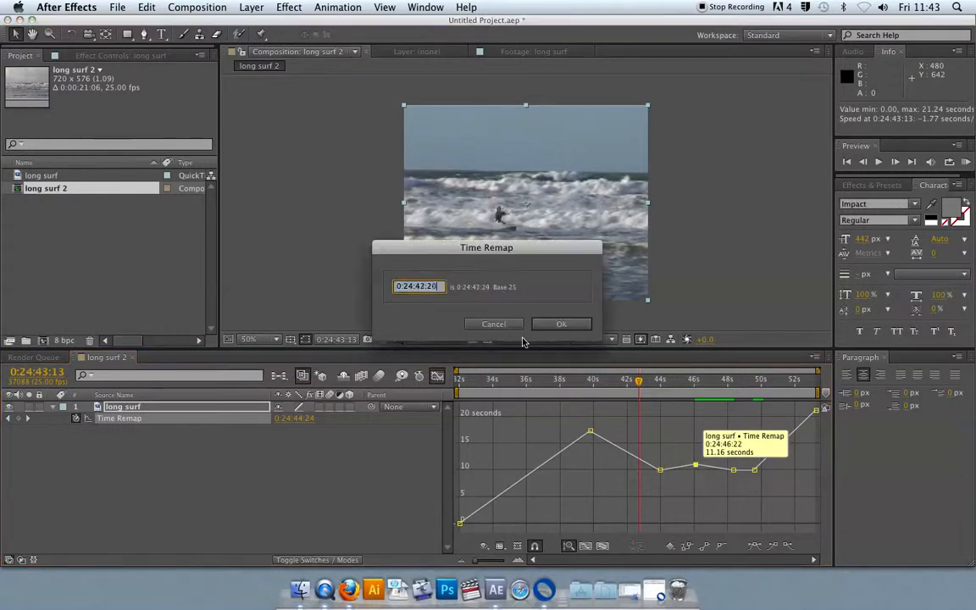
{"action": "left_click", "coordinate": [561, 324]}
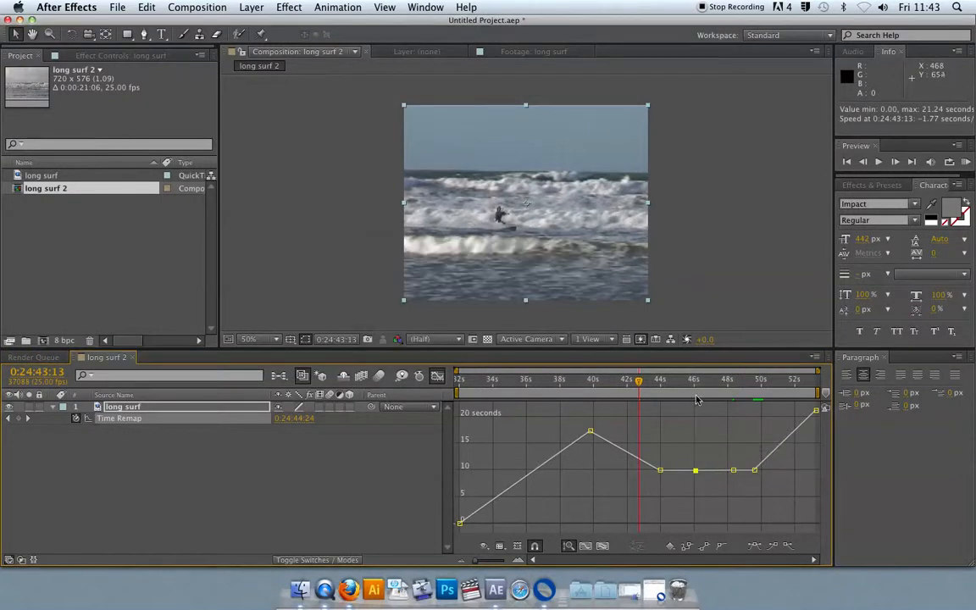
{"action": "key", "text": "space"}
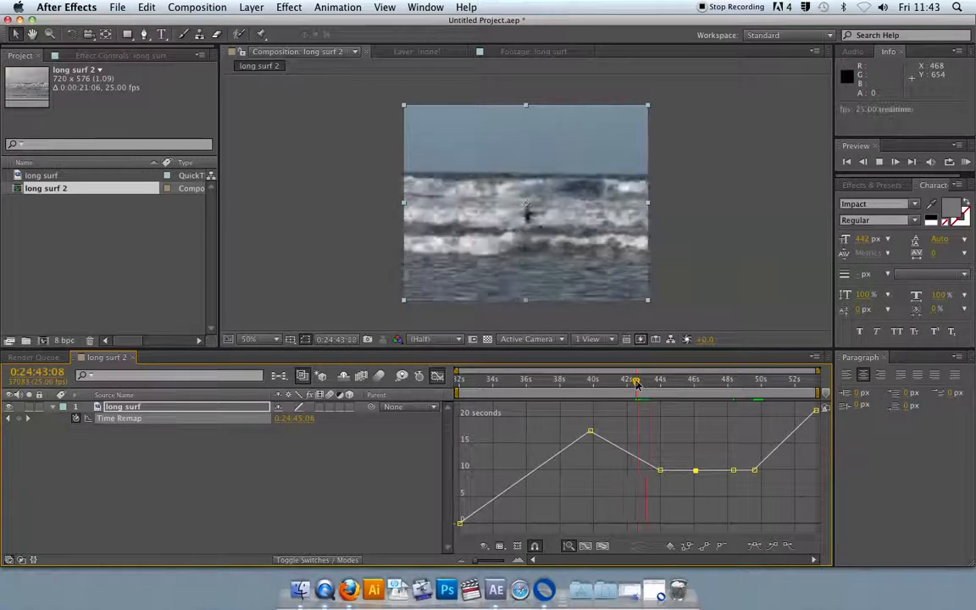
{"action": "key", "text": "space"}
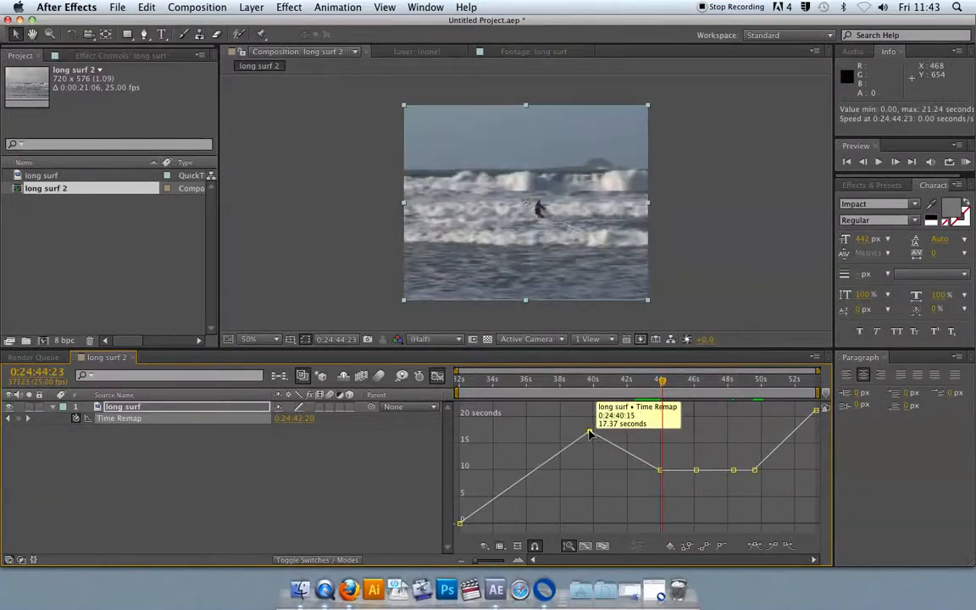
Step: Set the peak keyframe's temporal interpolation to Bezier
{"action": "right_click", "coordinate": [591, 434]}
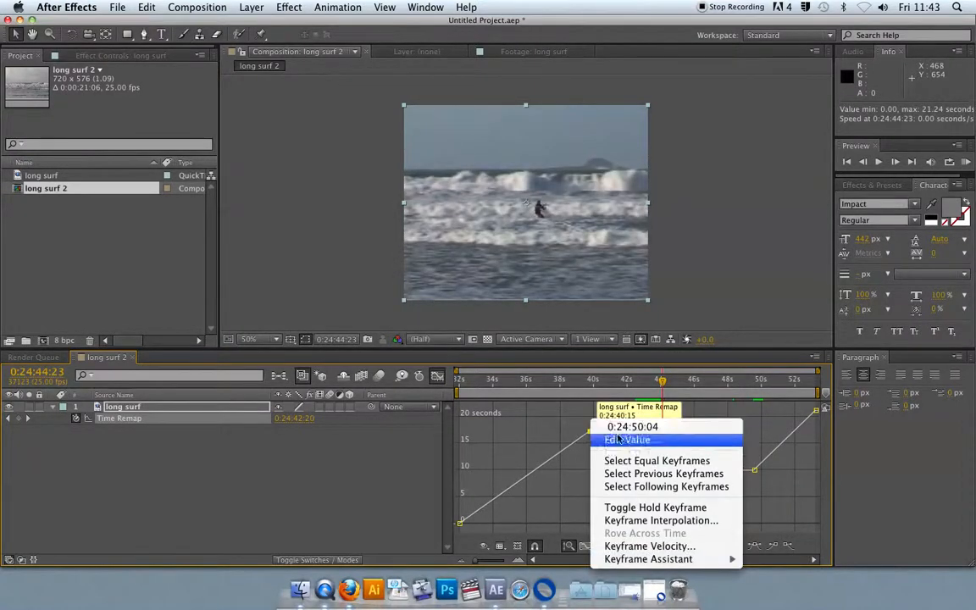
{"action": "left_click", "coordinate": [644, 521]}
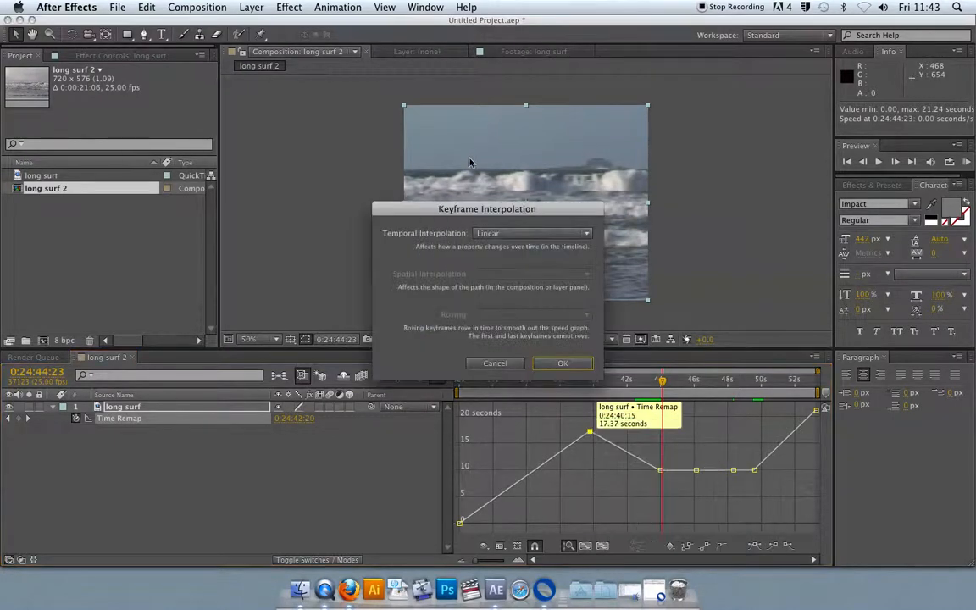
{"action": "left_click", "coordinate": [501, 232]}
{"action": "left_click", "coordinate": [501, 279]}
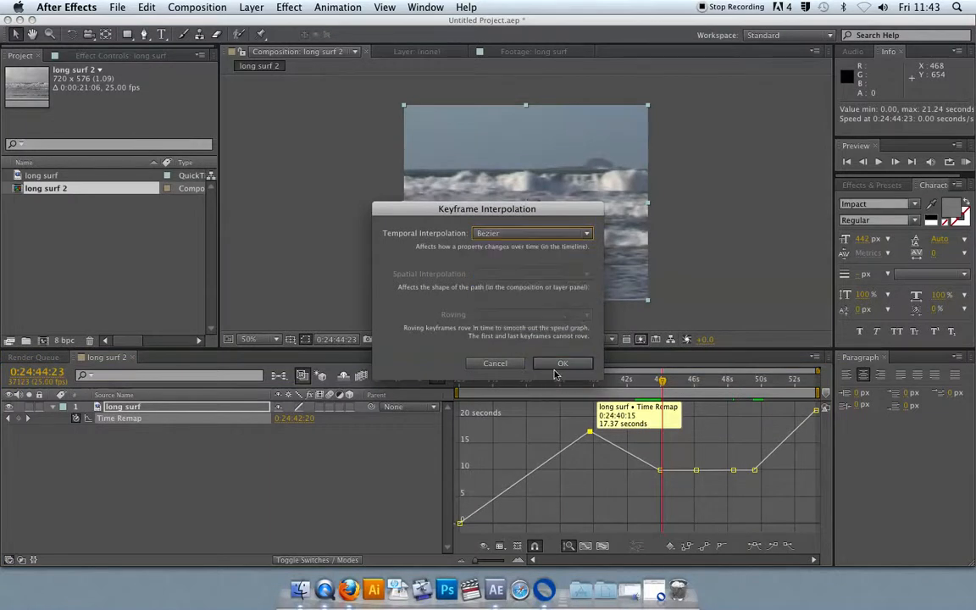
{"action": "key", "text": "Return"}
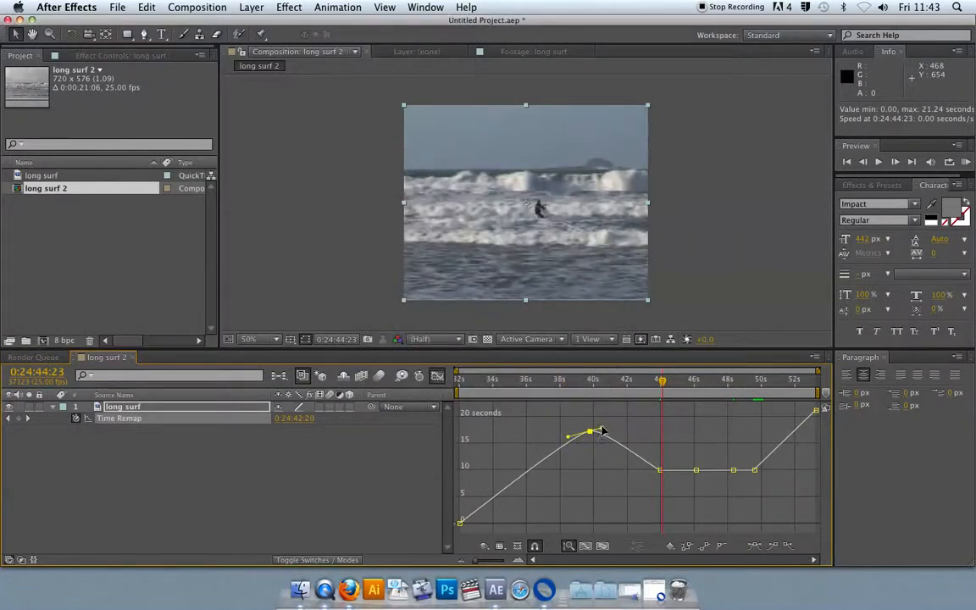
Step: Extend the peak keyframe's Bezier handles outward to smooth the curve and preview from about 0:24:35:11
{"action": "left_click_drag", "start_coordinate": [599, 430], "coordinate": [634, 433]}
{"action": "left_click_drag", "start_coordinate": [567, 432], "coordinate": [531, 434]}
{"action": "left_click_drag", "start_coordinate": [633, 433], "coordinate": [646, 431]}
{"action": "left_click", "coordinate": [502, 386]}
{"action": "key", "text": "space"}
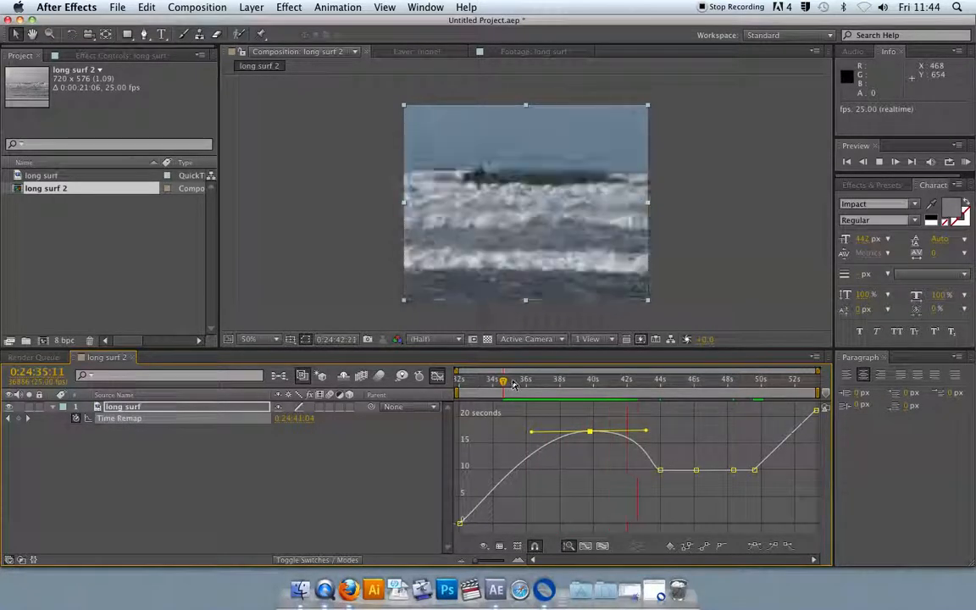
{"action": "key", "text": "space"}
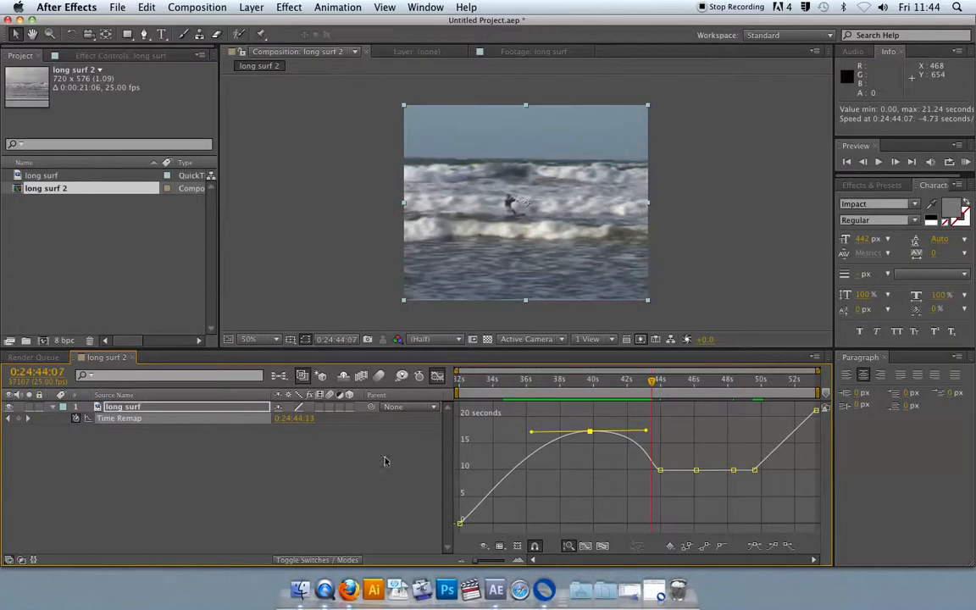